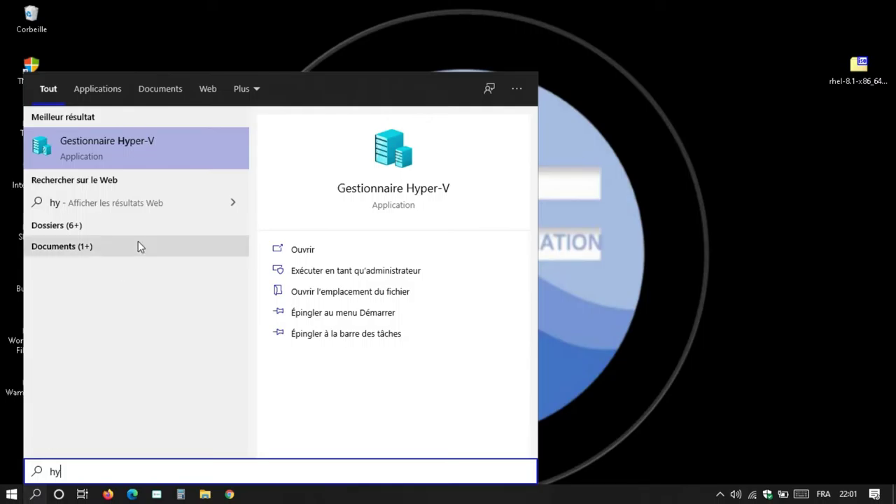
# Step: Run Gestionnaire Hyper-V as administrator from the Start search results
pyautogui.rightClick(126, 160)
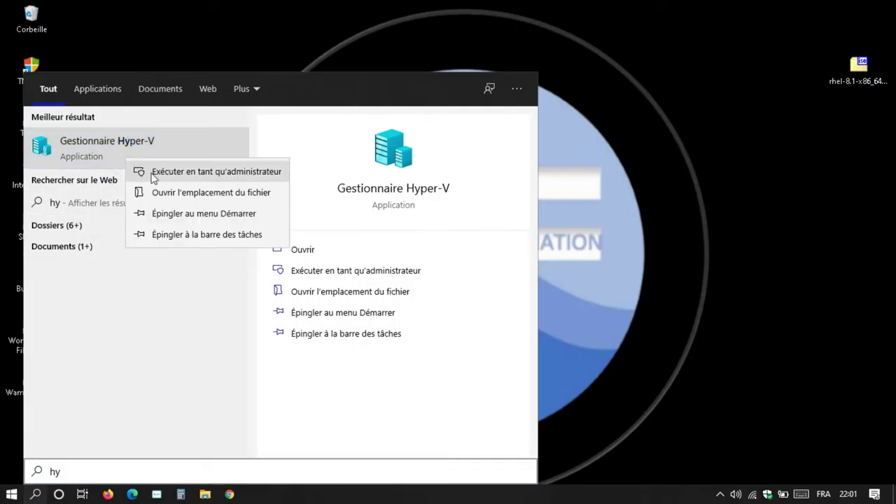
pyautogui.click(140, 172)
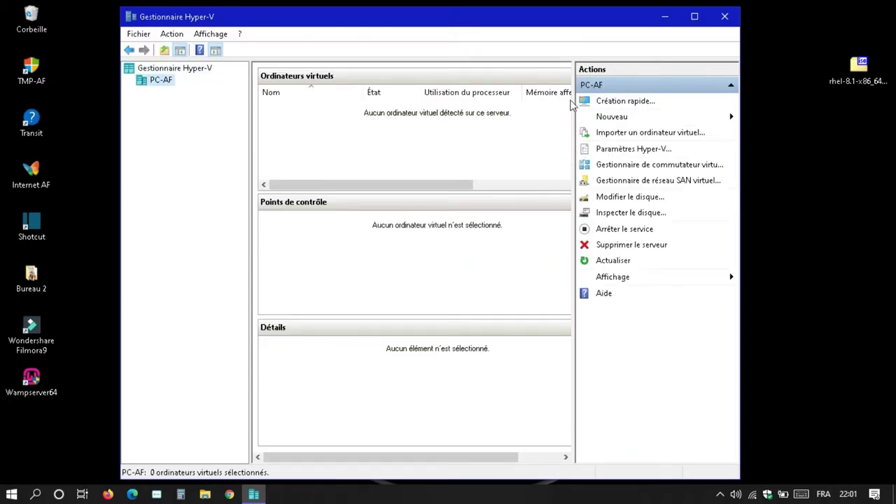
# Step: Start a new virtual machine named rhel and keep Génération 1
pyautogui.click(726, 121)
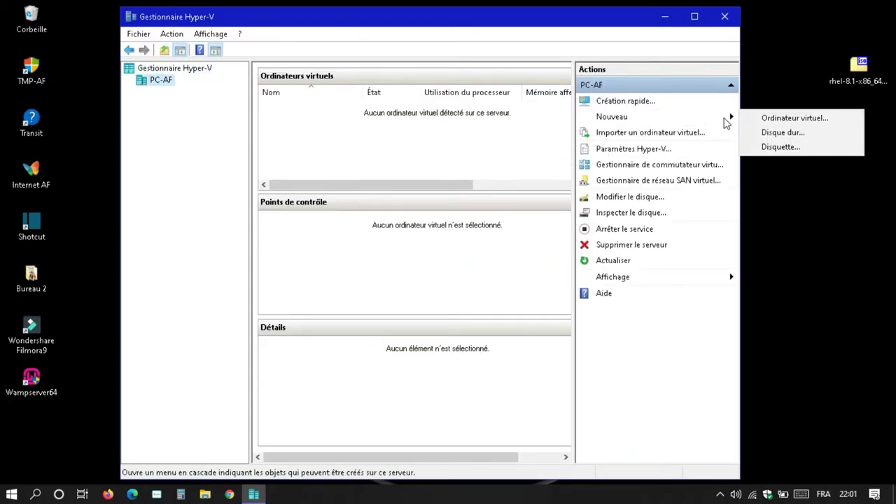
pyautogui.click(763, 117)
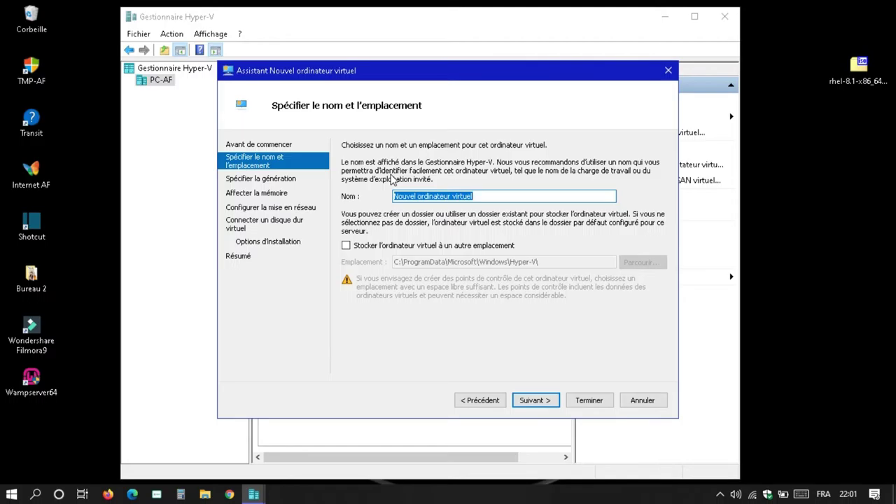
pyautogui.write('rhel')
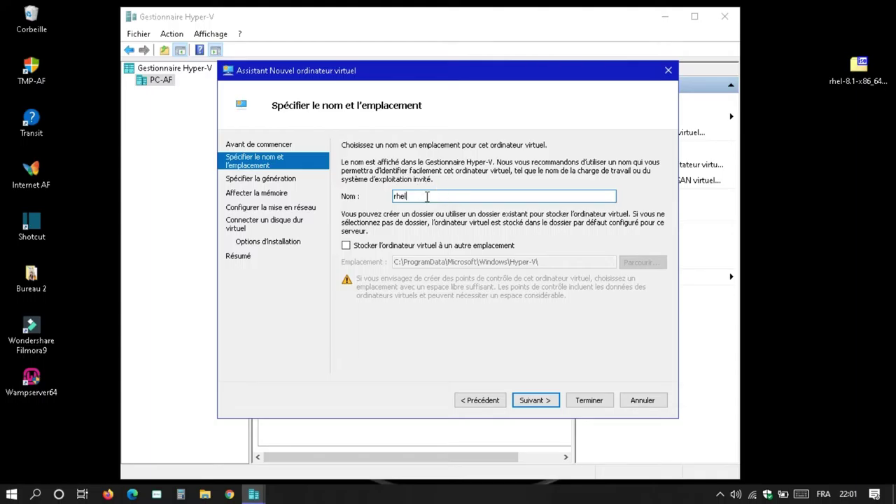
pyautogui.click(535, 400)
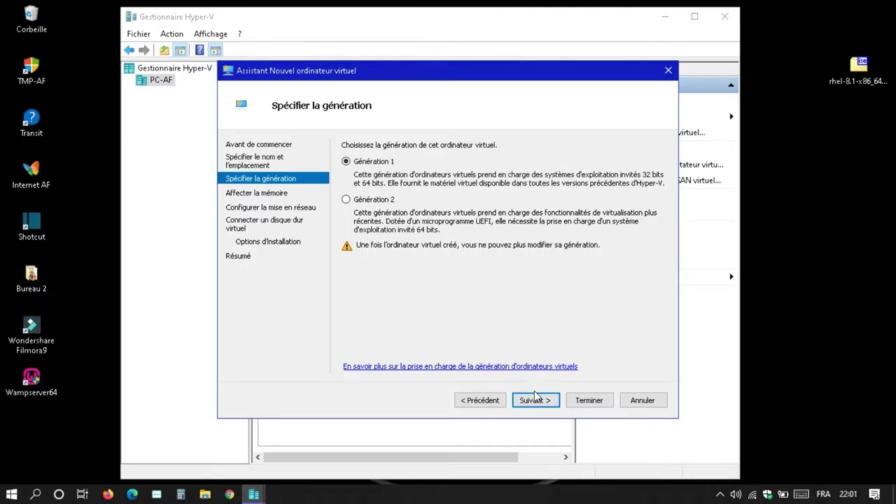
pyautogui.click(536, 402)
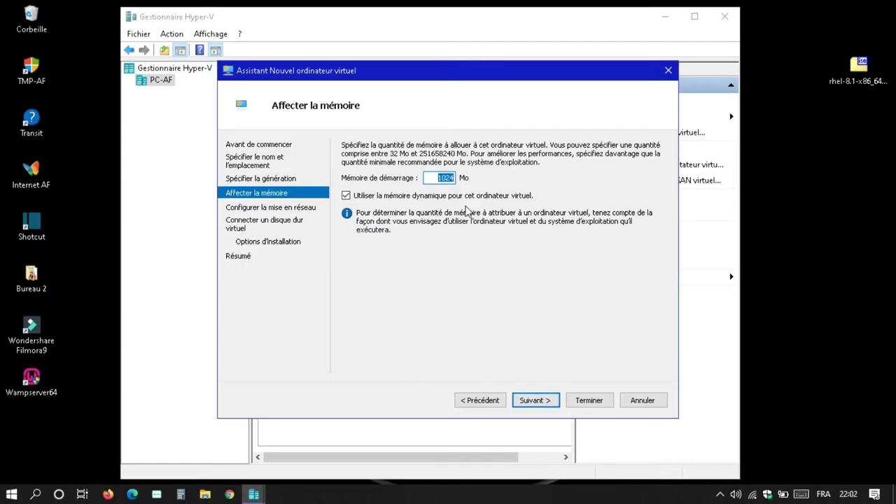
# Step: Set startup memory to 2048 MB and connect the VM to Default Switch
pyautogui.click(439, 177)
pyautogui.moveTo(446, 179); pyautogui.dragTo(463, 177)
pyautogui.write('48')
pyautogui.click(534, 401)
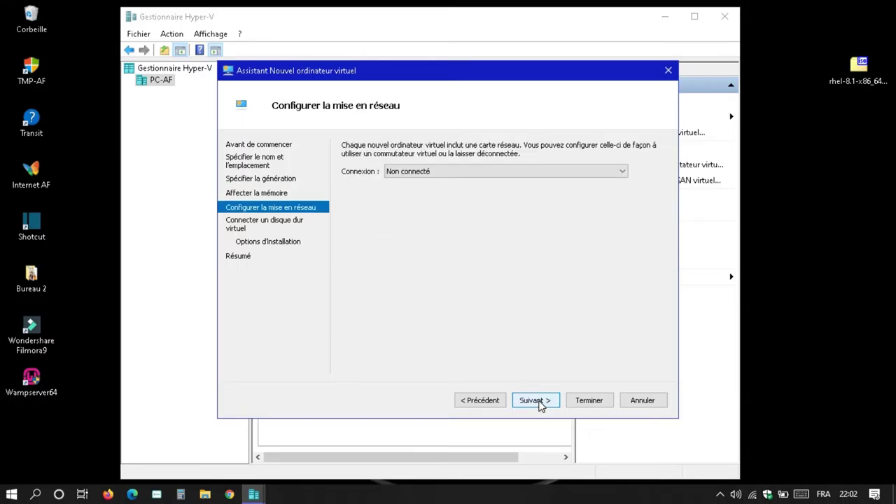
pyautogui.click(480, 171)
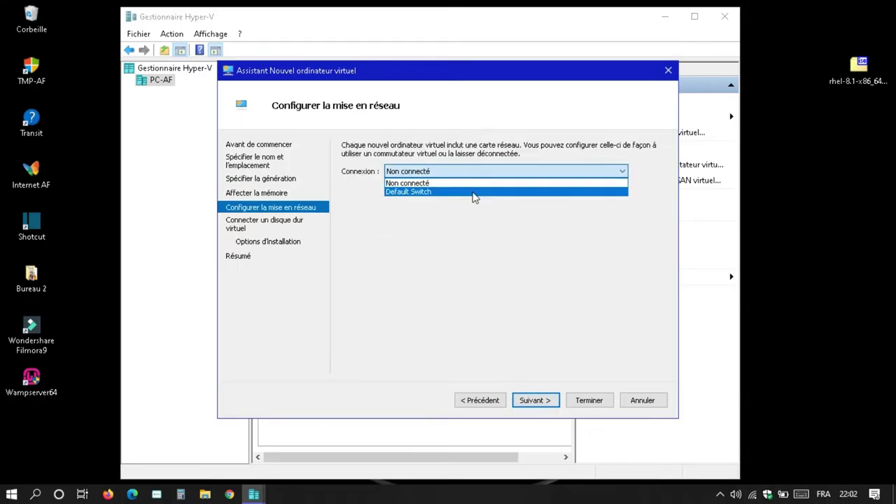
pyautogui.click(476, 191)
pyautogui.click(534, 400)
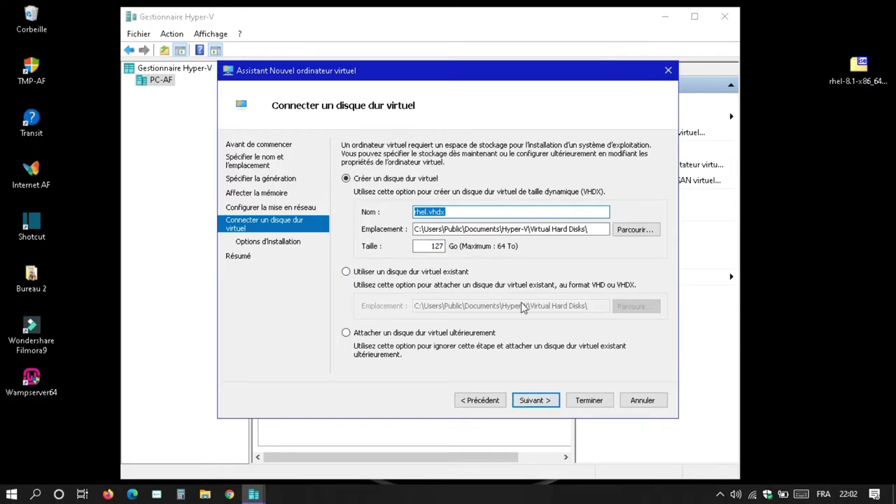
# Step: Keep default disk settings, install from the rhel-8.1-x86_64-dvd ISO image, and finish the wizard
pyautogui.click(550, 400)
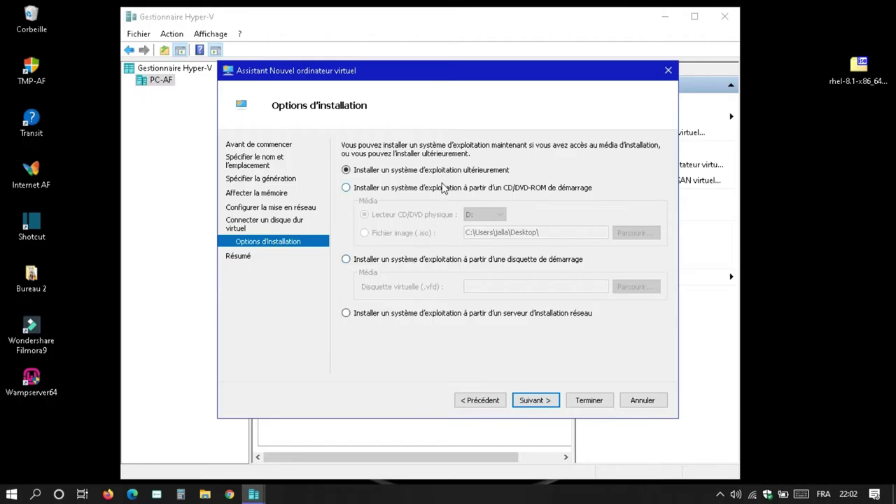
pyautogui.click(441, 187)
pyautogui.click(412, 235)
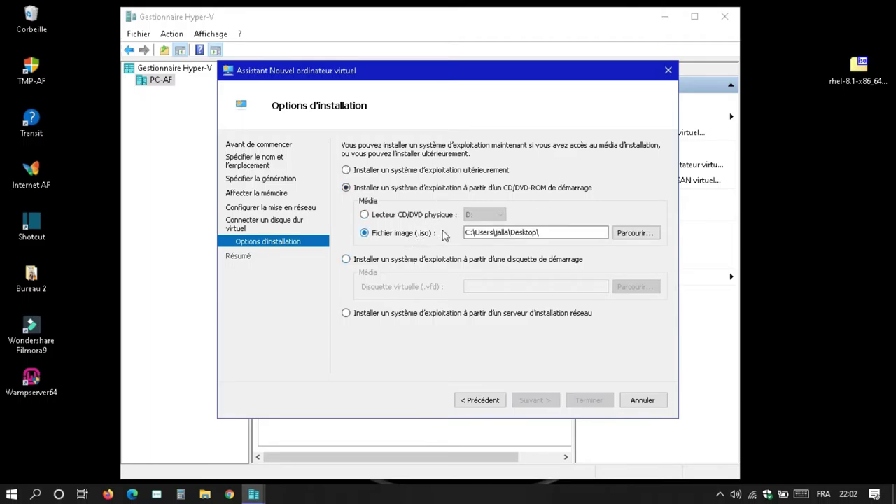
pyautogui.click(633, 233)
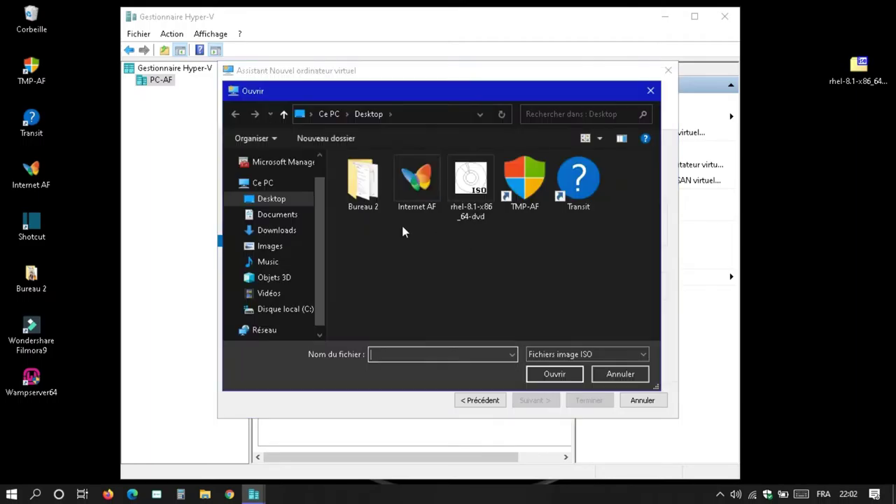
pyautogui.click(474, 181)
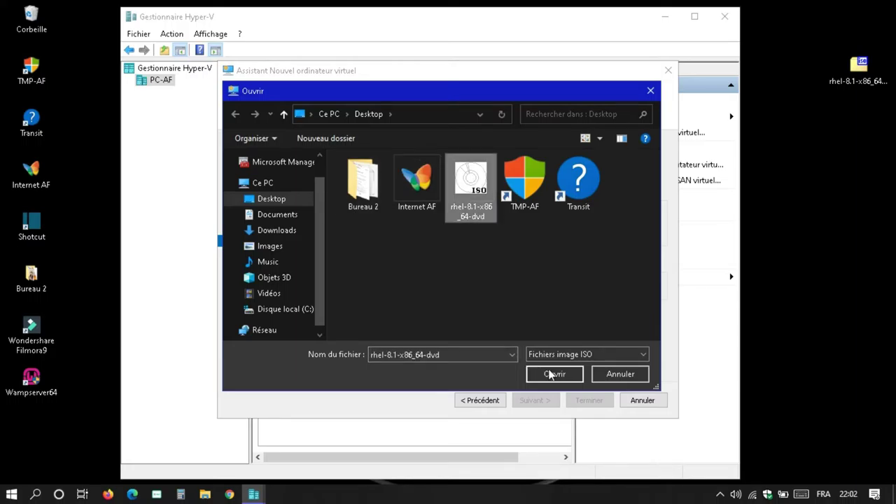
pyautogui.click(553, 374)
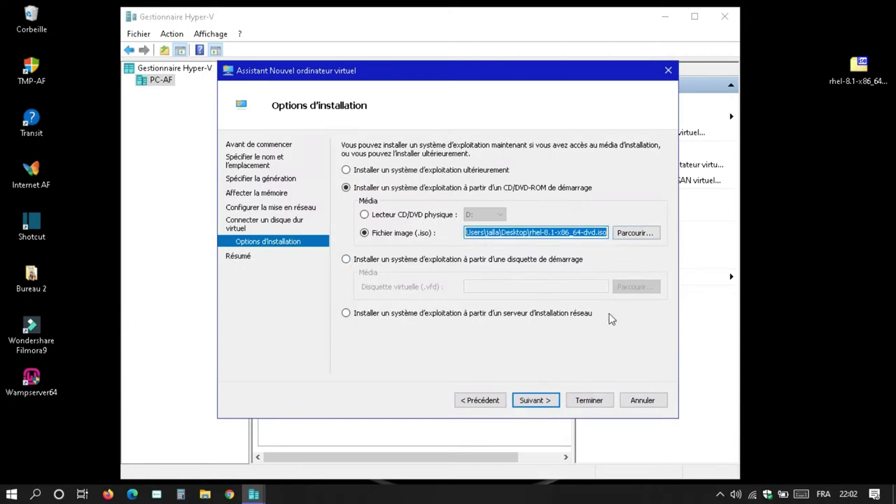
pyautogui.click(530, 406)
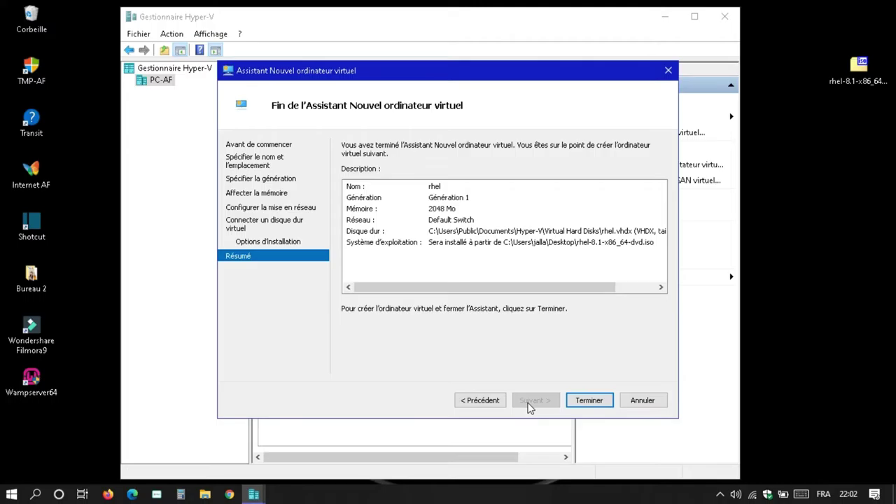
pyautogui.click(581, 403)
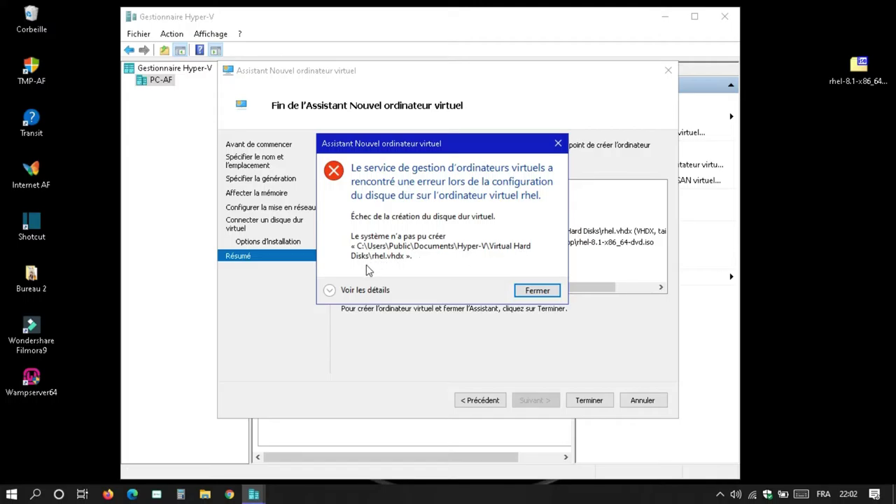
# Step: Change the virtual disk size from 127 Go to 20 Go and retry finishing the wizard
pyautogui.click(537, 291)
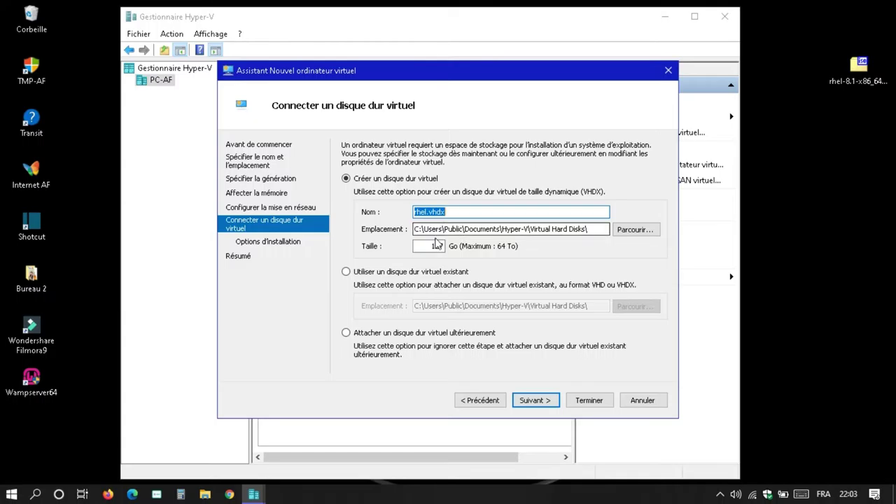
pyautogui.click(431, 246)
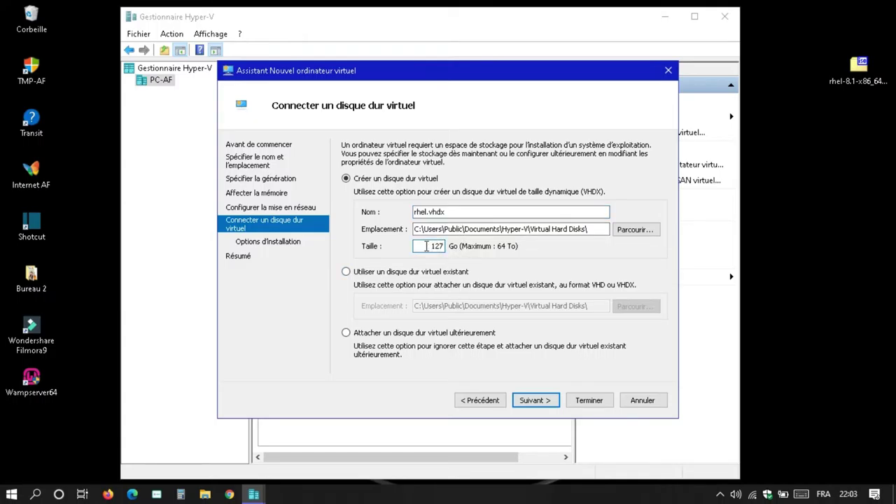
pyautogui.moveTo(425, 246); pyautogui.dragTo(460, 242)
pyautogui.write('20')
pyautogui.click(535, 401)
pyautogui.click(539, 405)
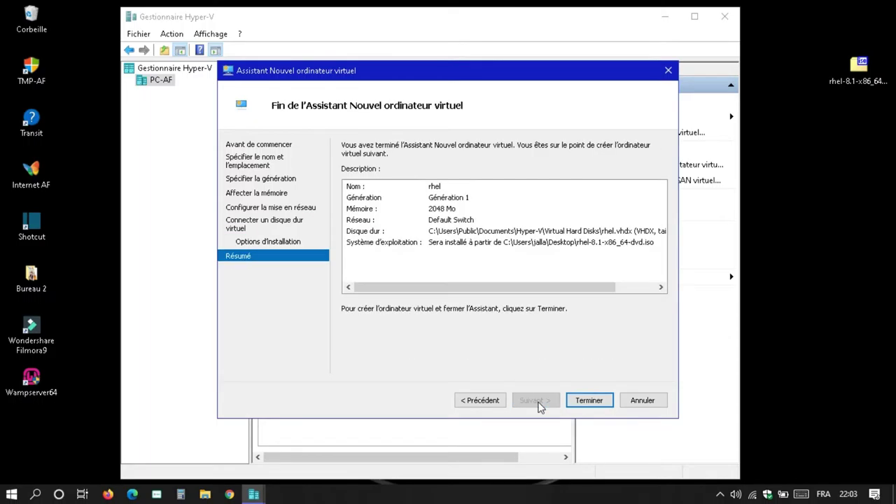
pyautogui.click(583, 404)
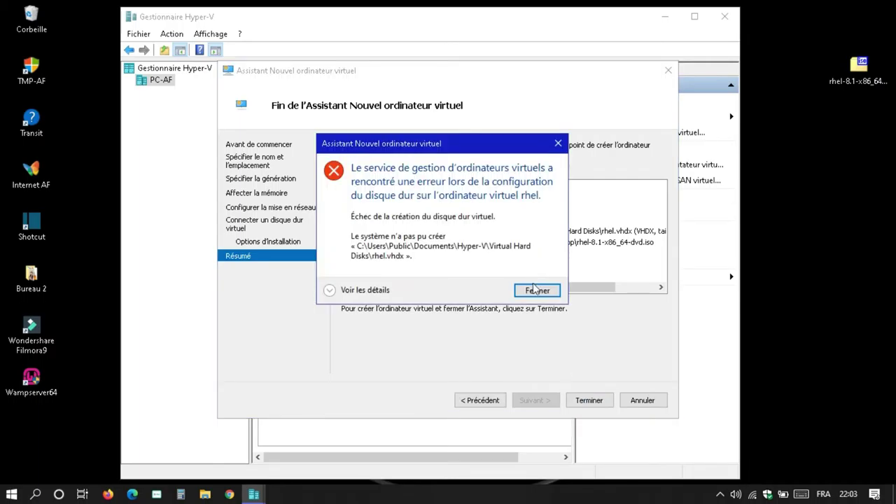
pyautogui.click(535, 290)
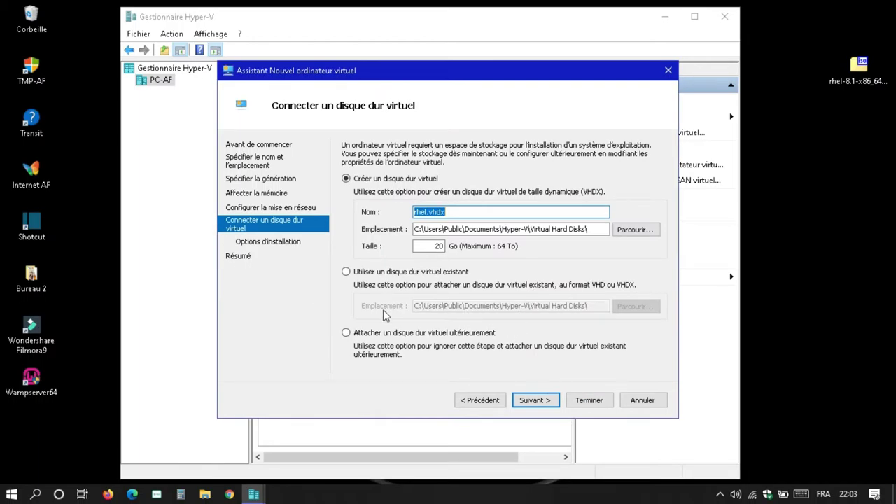
# Step: Store the rhel virtual disk in the Desktop folder and finish creating the VM
pyautogui.click(481, 405)
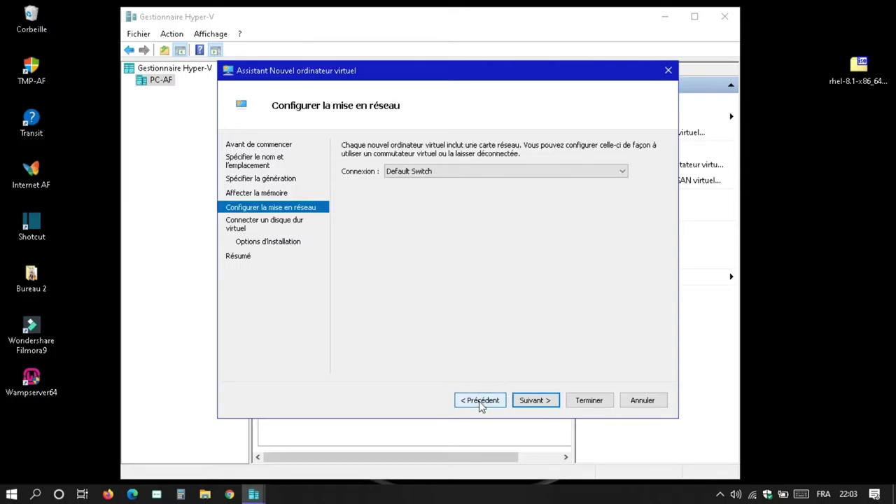
pyautogui.click(481, 405)
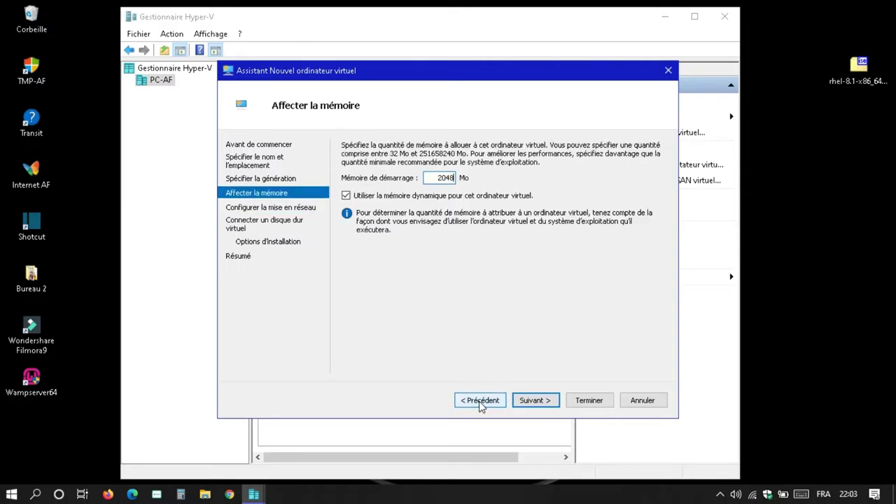
pyautogui.click(529, 406)
pyautogui.click(528, 406)
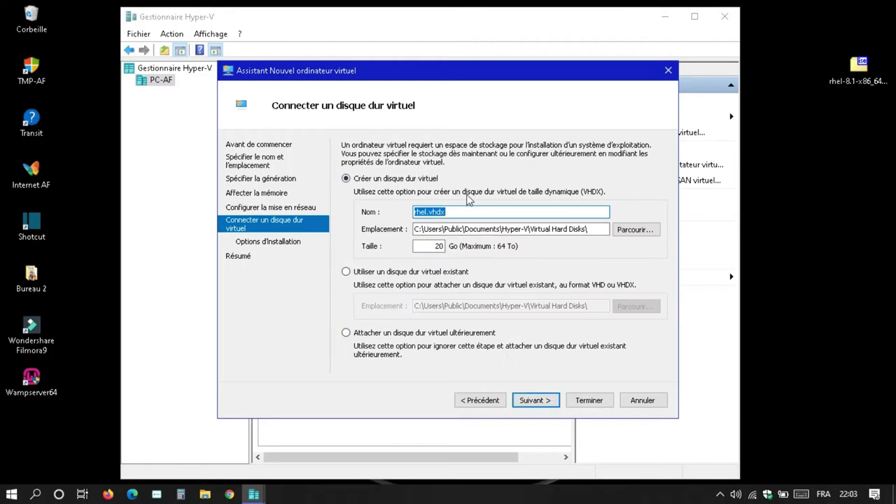
pyautogui.click(630, 231)
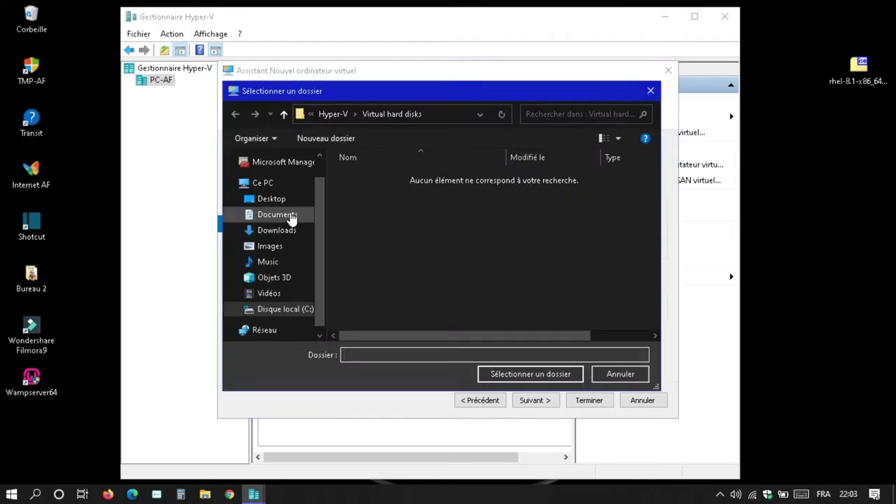
pyautogui.click(273, 200)
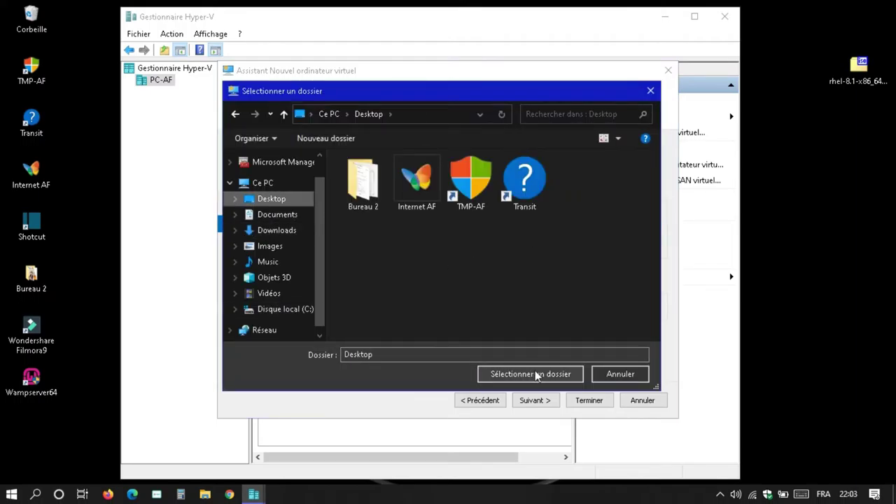
pyautogui.click(534, 374)
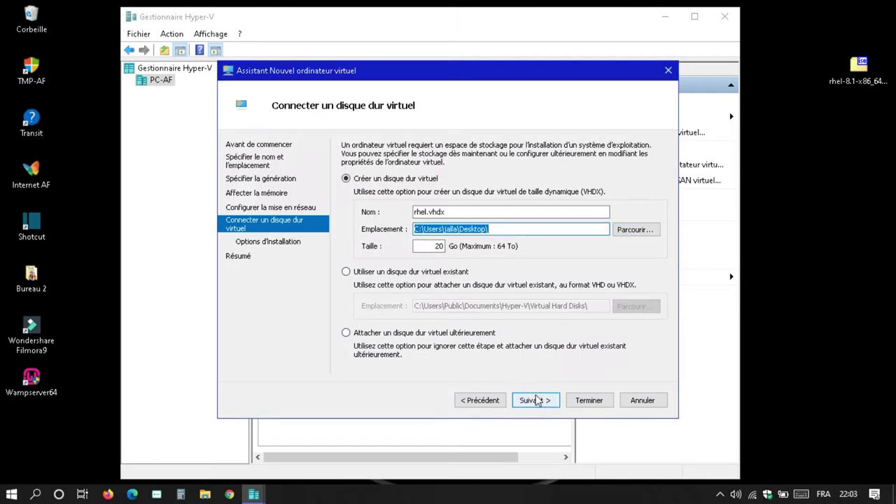
pyautogui.click(536, 401)
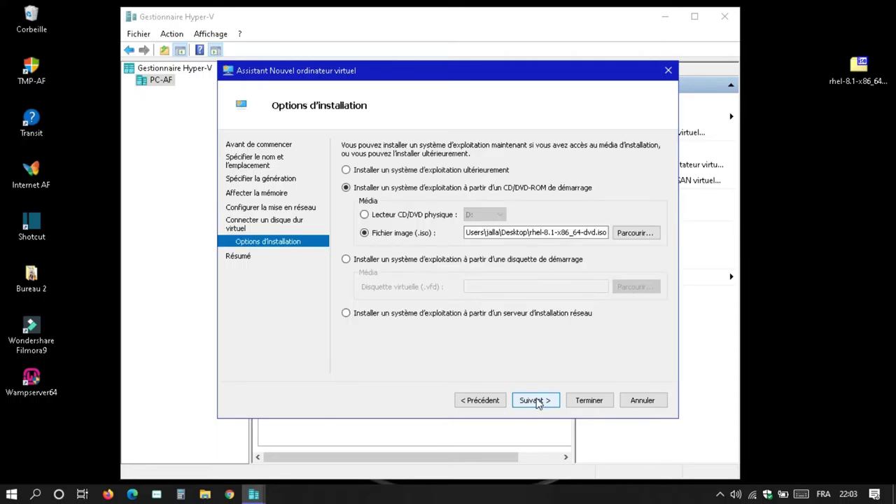
pyautogui.click(579, 402)
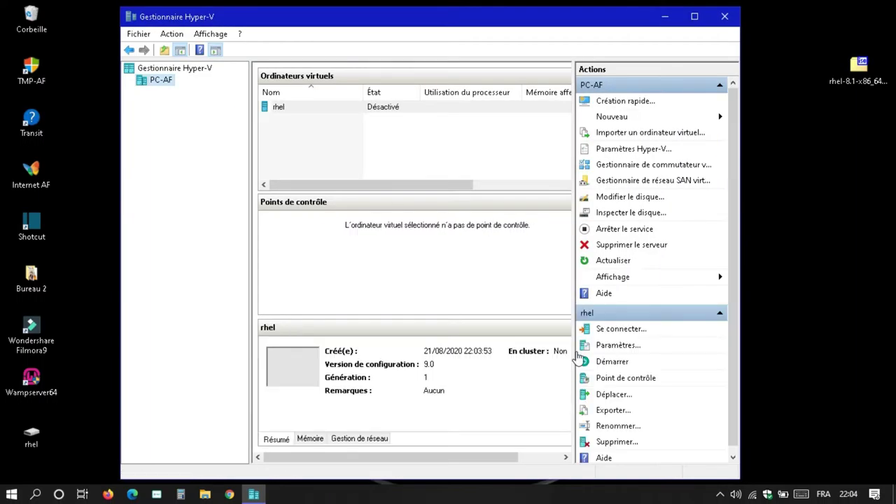
# Step: Select the rhel VM and start it
pyautogui.click(392, 110)
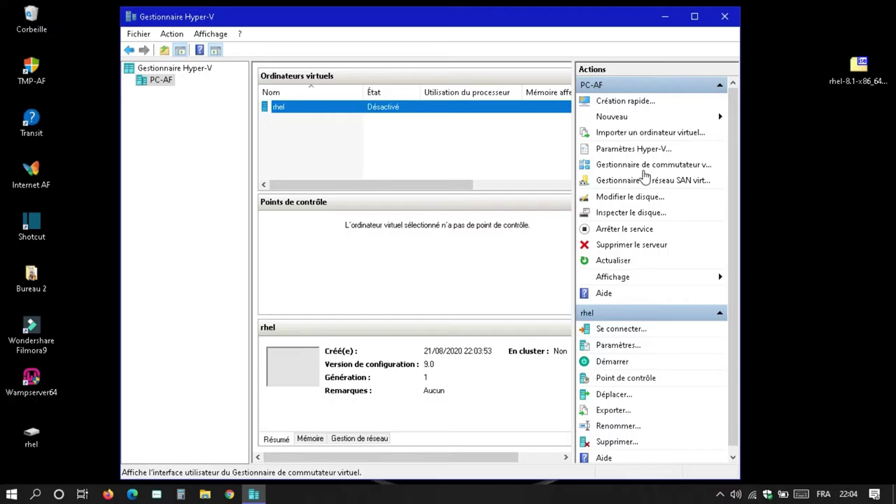
pyautogui.click(610, 363)
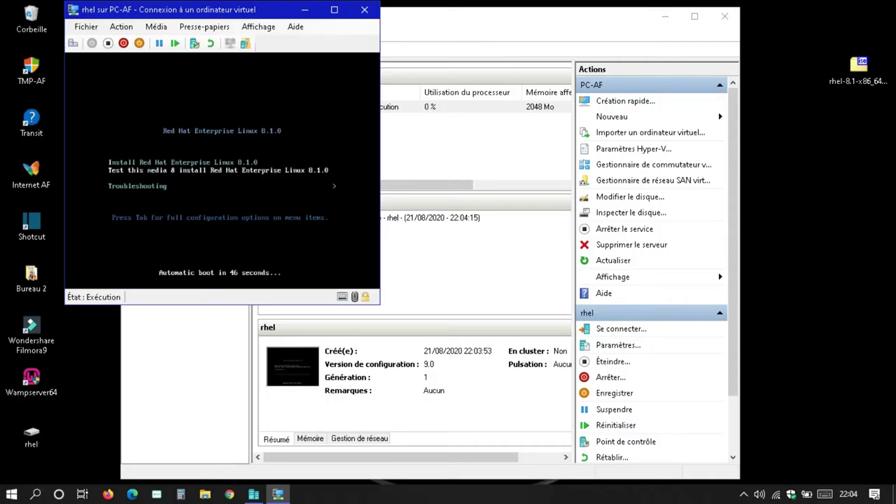
# Step: Boot 'Test this media & install Red Hat Enterprise Linux 8.1' from the boot menu
pyautogui.press('Return')
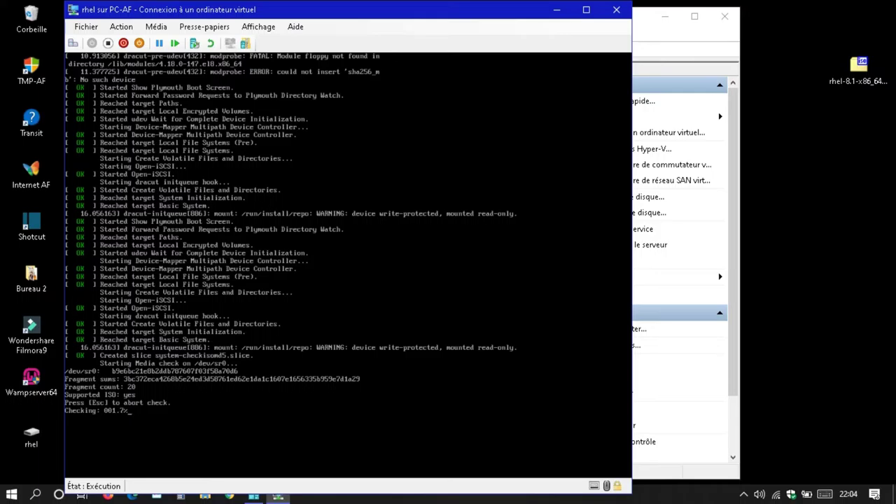
# Step: Abort the installation media check with Esc
pyautogui.press('Escape')
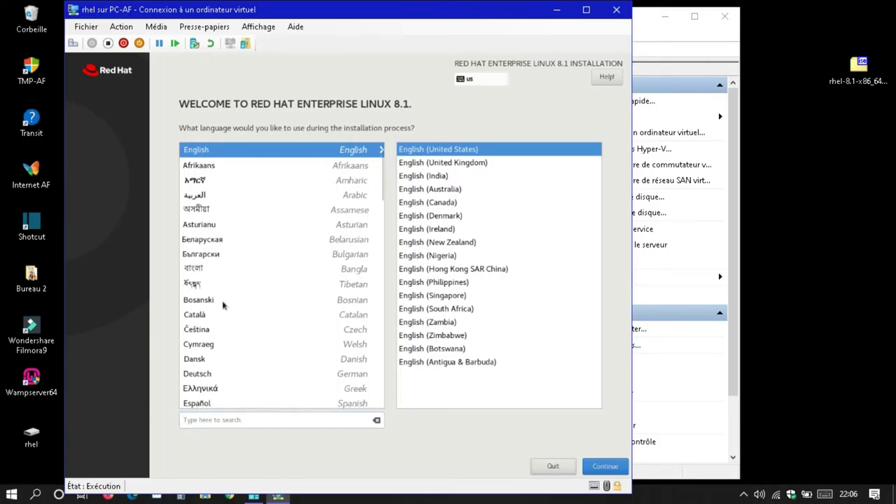
# Step: Choose Français (France) as the installer language and continue to the summary
pyautogui.click(198, 349)
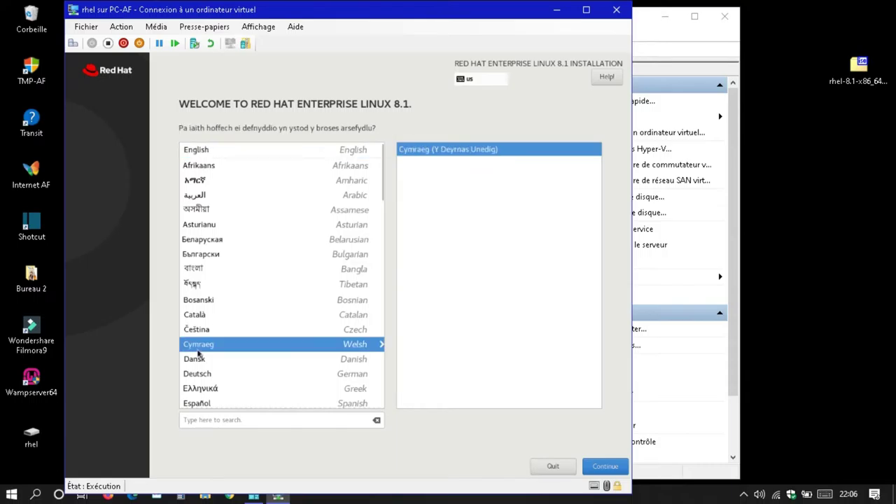
pyautogui.press('Down')
pyautogui.press('Down')
pyautogui.press('Down')
pyautogui.press('Down')
pyautogui.press('Down')
pyautogui.press('Down')
pyautogui.press('Down')
pyautogui.press('Down')
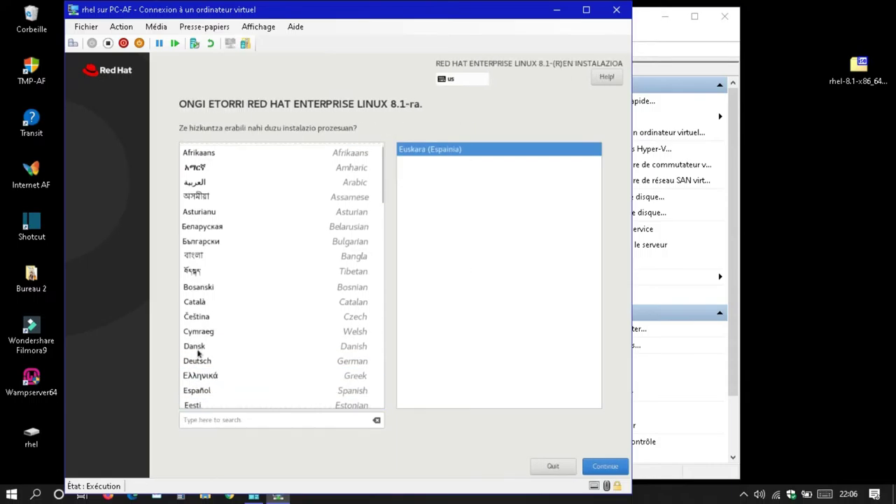
pyautogui.press('Down')
pyautogui.press('Down')
pyautogui.press('Down')
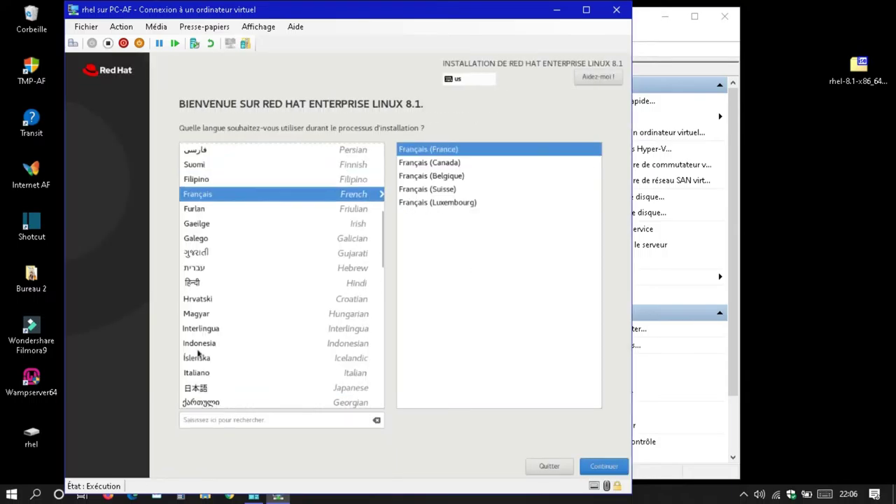
pyautogui.press('Up')
pyautogui.click(604, 468)
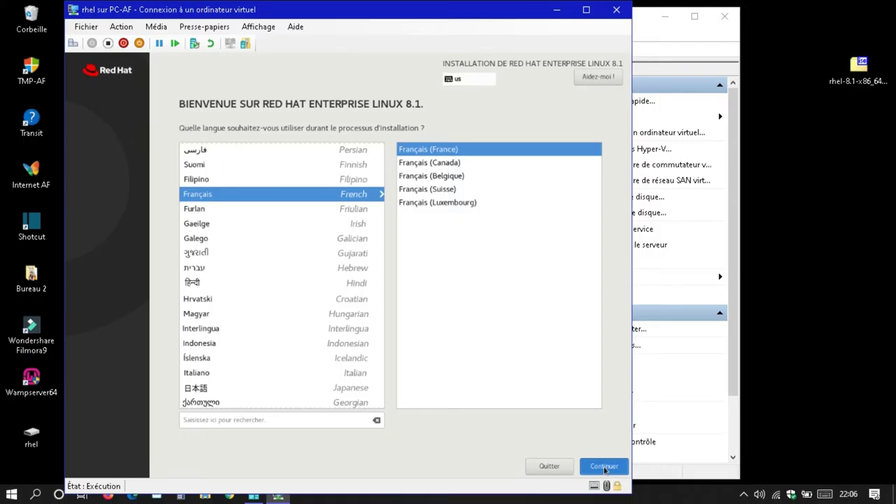
pyautogui.click(604, 467)
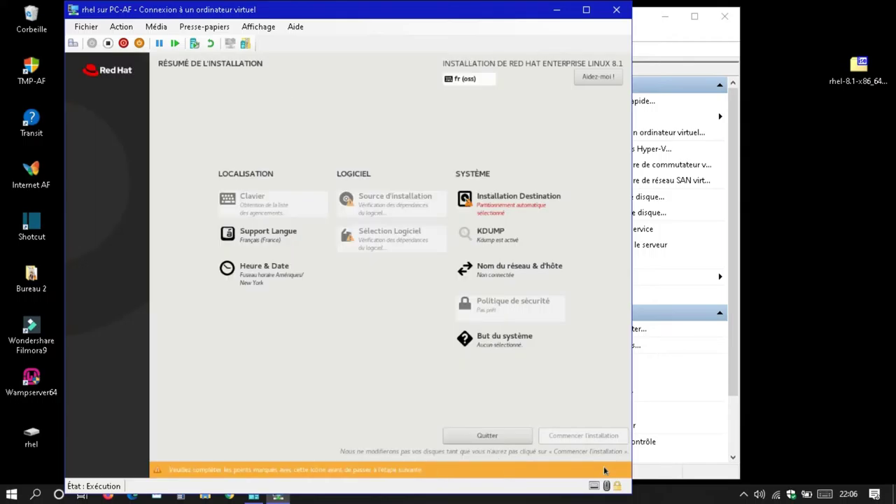
# Step: Set the time zone to Europe/Paris in Heure & Date and confirm with Fait
pyautogui.click(262, 279)
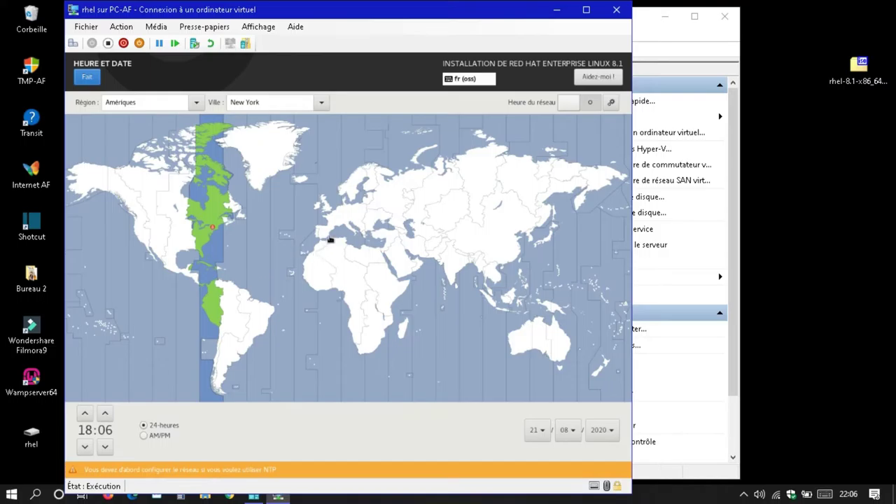
pyautogui.click(343, 215)
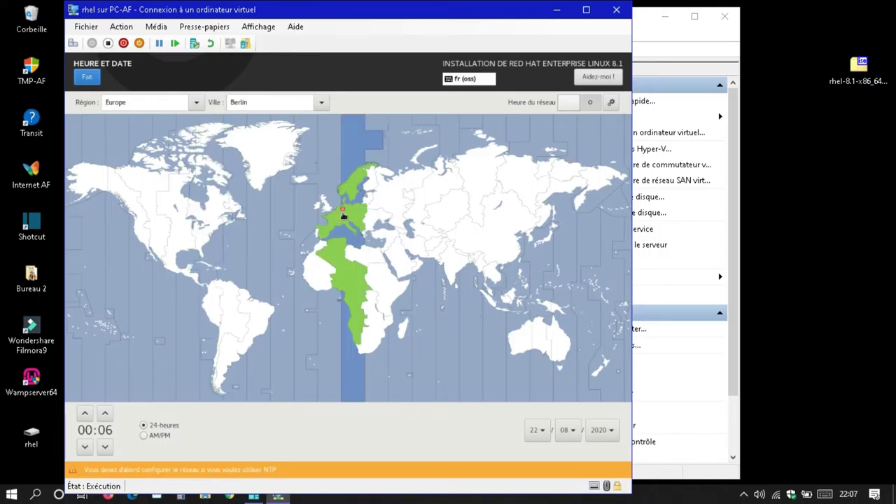
pyautogui.click(339, 220)
pyautogui.click(88, 77)
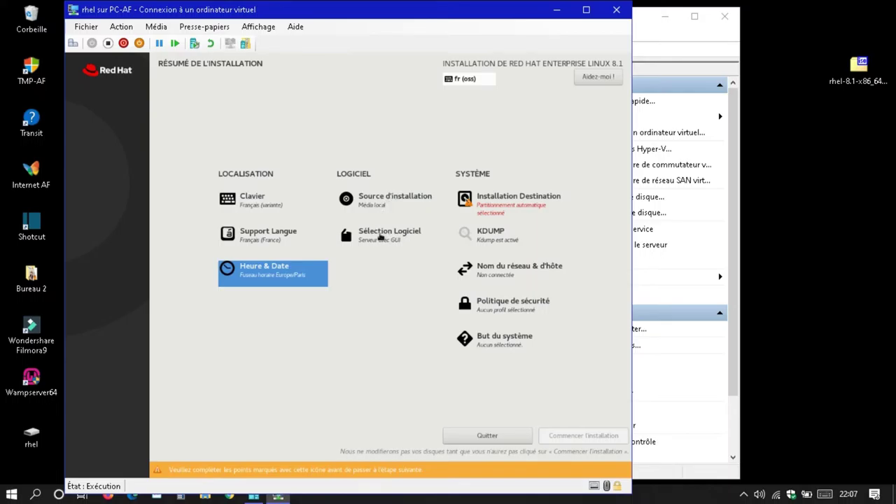
# Step: Choose the Installation minimale environment in Sélection Logiciel and confirm with Fait
pyautogui.click(380, 237)
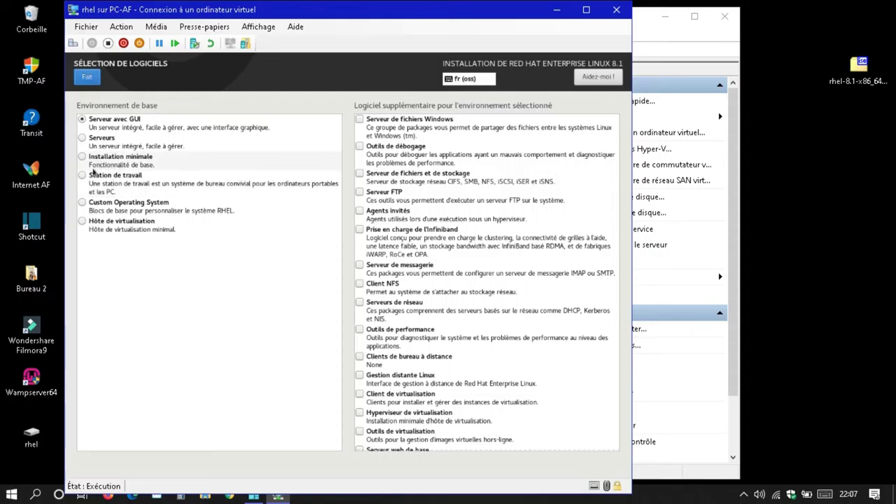
pyautogui.click(82, 157)
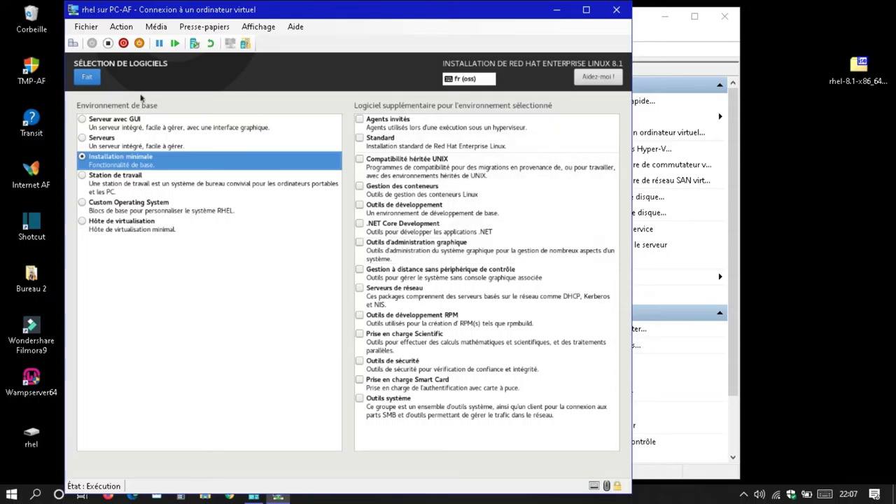
pyautogui.click(84, 74)
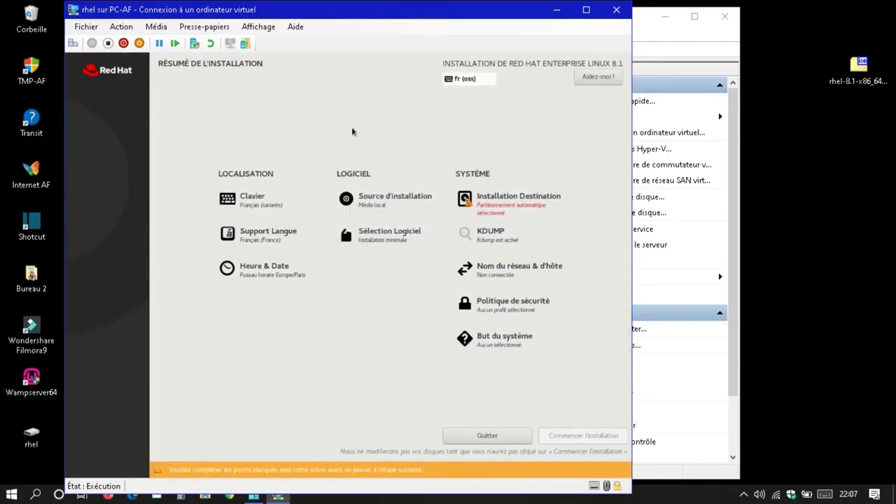
# Step: Accept automatic partitioning on the 20 GiB disk and apply the localhost.localdomain host name
pyautogui.click(518, 201)
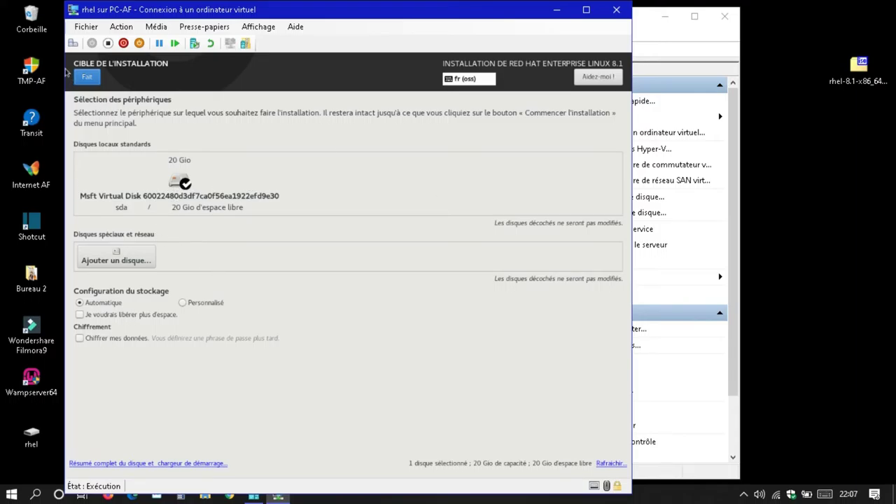
pyautogui.click(86, 77)
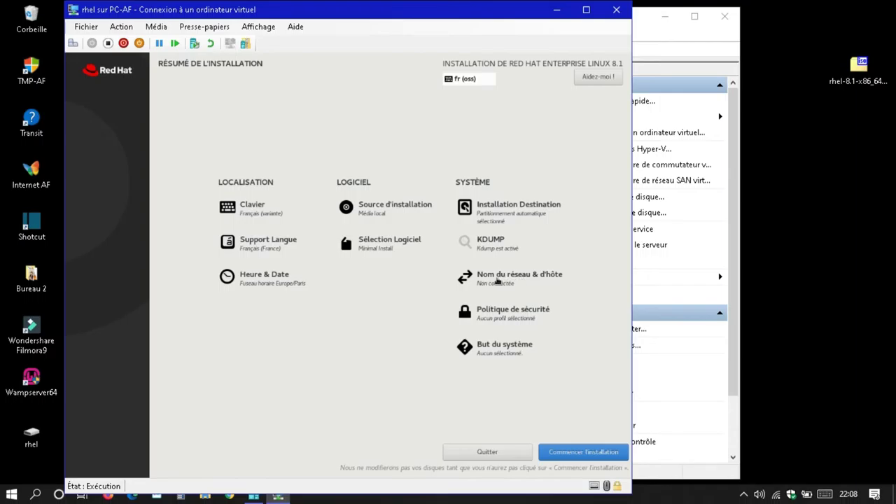
pyautogui.click(497, 280)
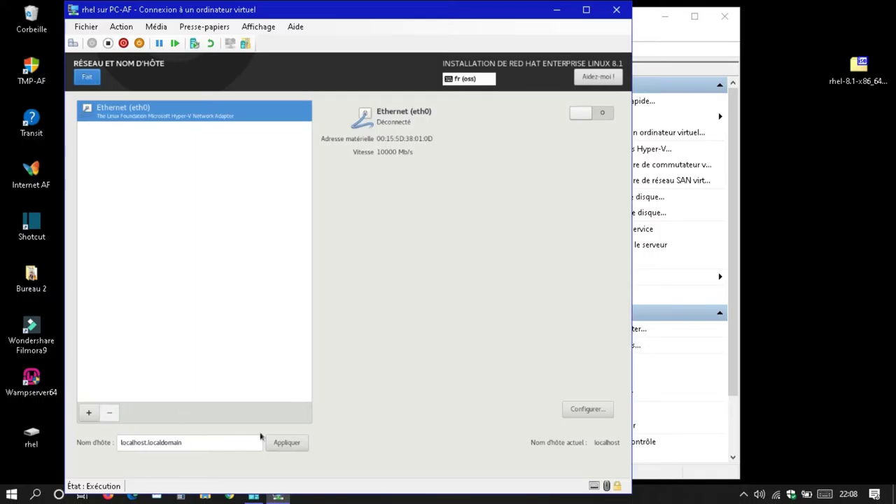
pyautogui.click(292, 443)
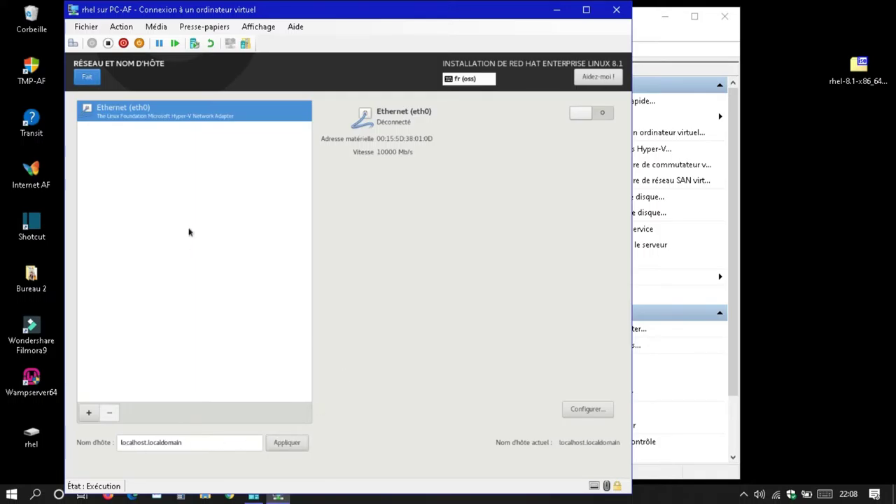
pyautogui.click(88, 79)
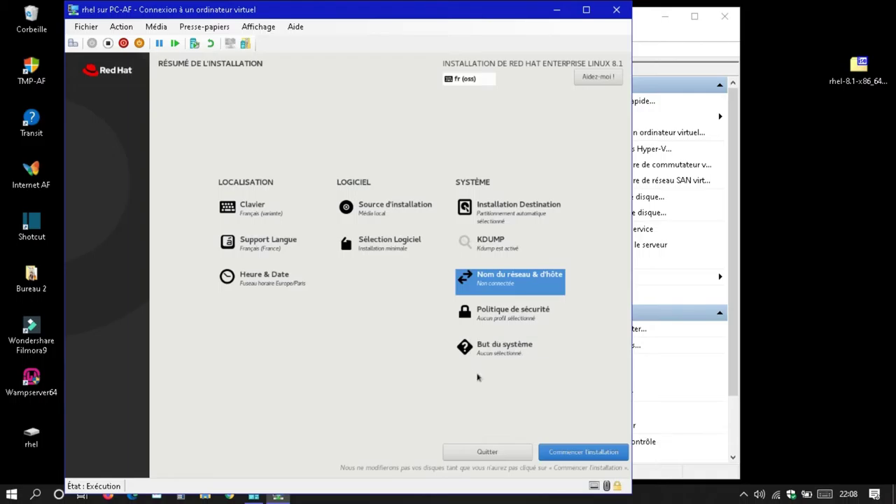
# Step: Set system purpose to RHEL Workstation role, Standard service level and Production usage
pyautogui.click(513, 352)
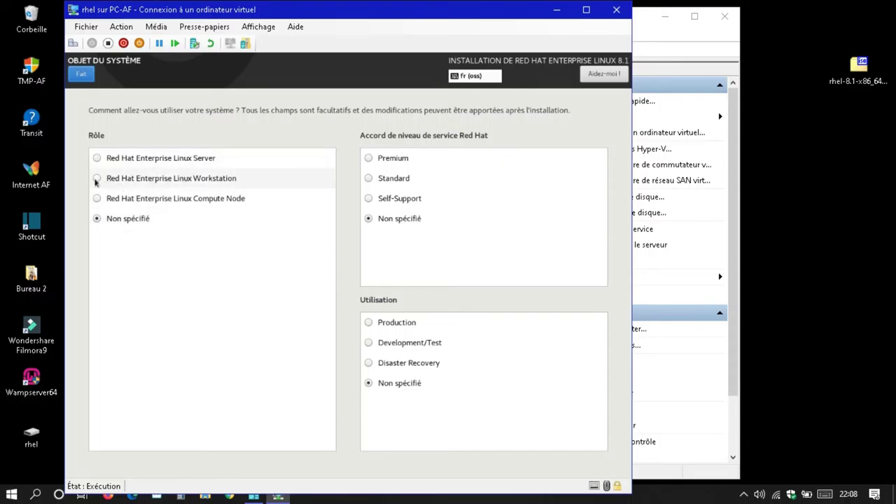
pyautogui.click(97, 179)
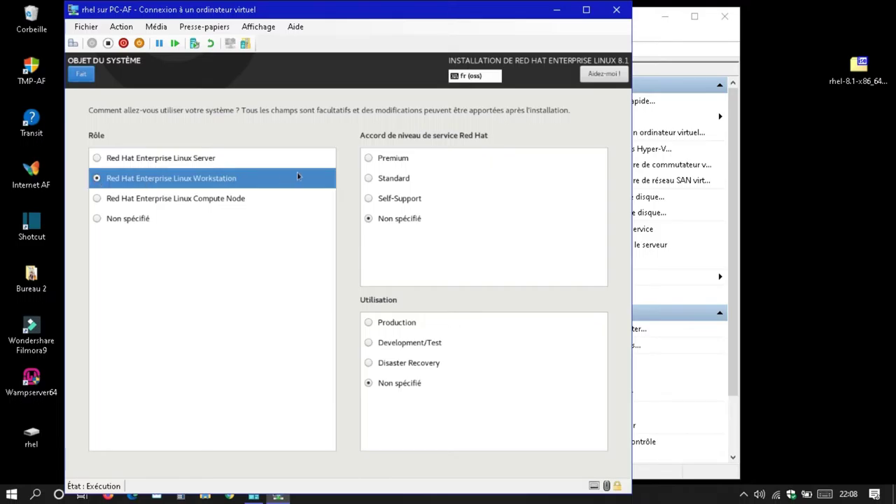
pyautogui.click(368, 179)
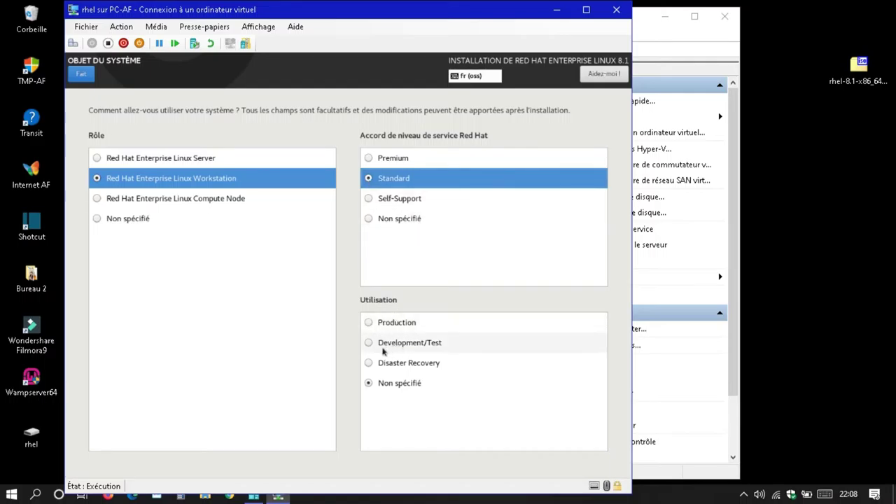
pyautogui.click(367, 324)
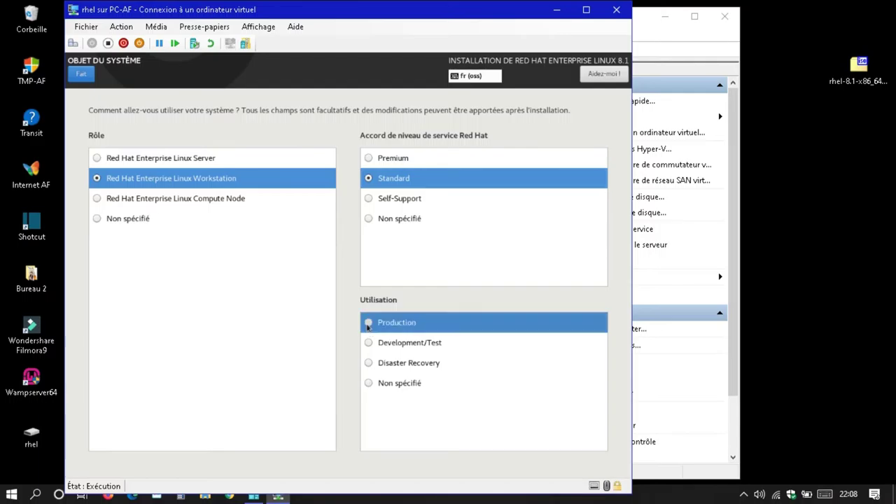
pyautogui.click(70, 77)
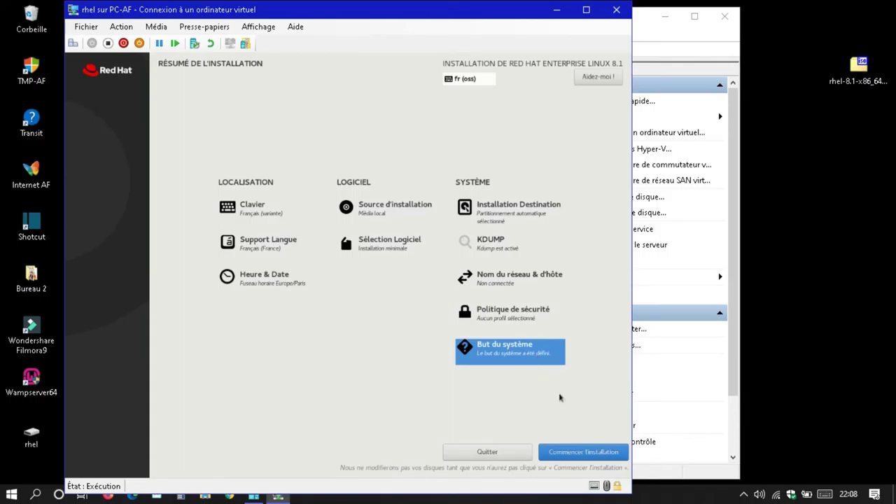
# Step: Start the installation, then enter and confirm the root administrator password
pyautogui.click(580, 453)
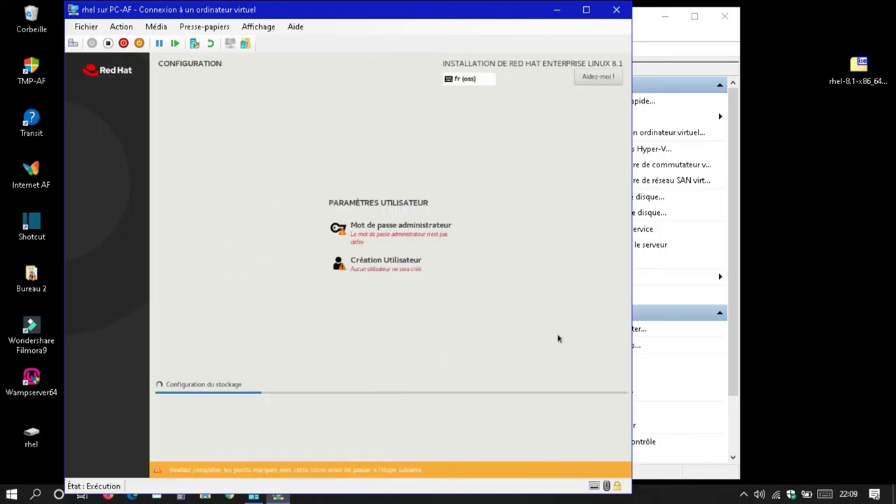
pyautogui.click(412, 231)
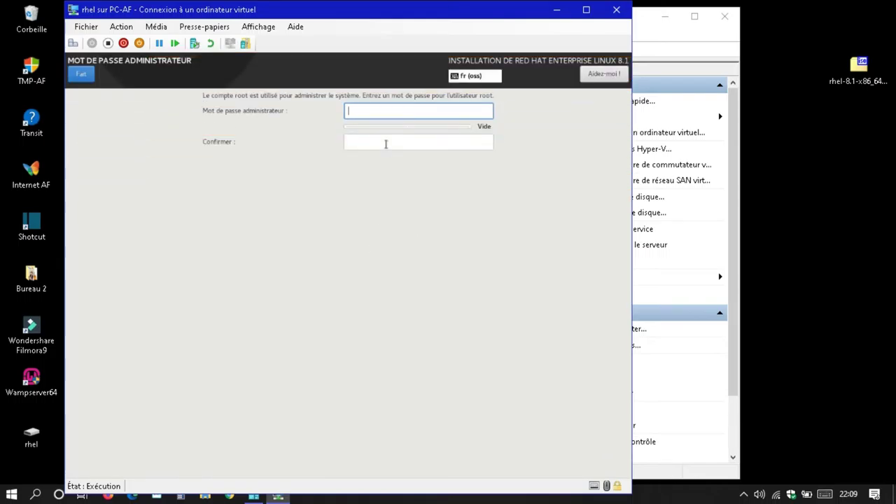
pyautogui.write('red')
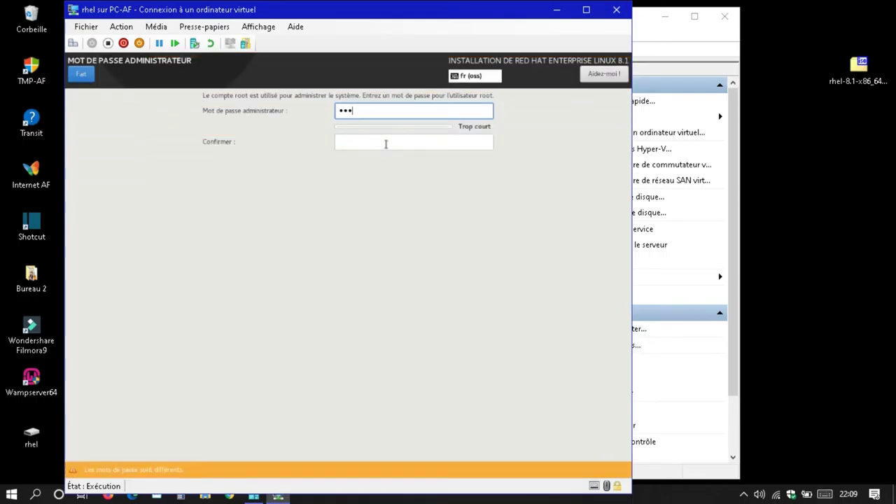
pyautogui.write('hat12345678')
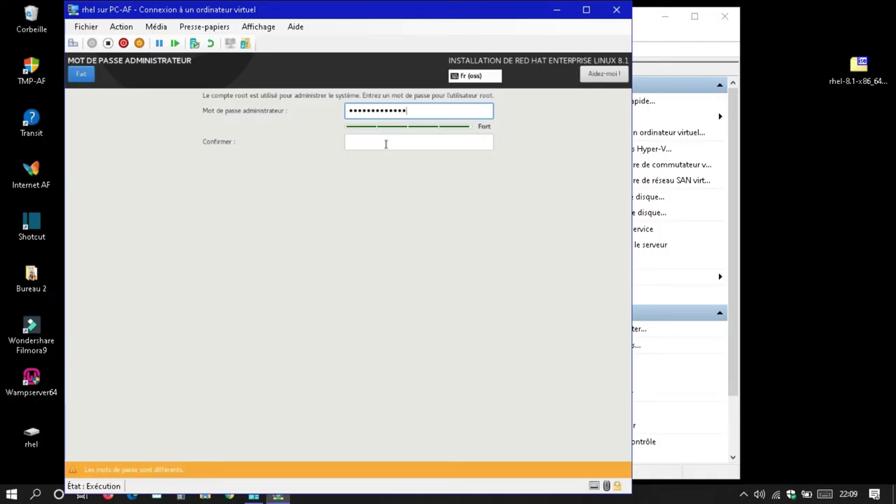
pyautogui.write('9')
pyautogui.click(385, 144)
pyautogui.write('redhat1')
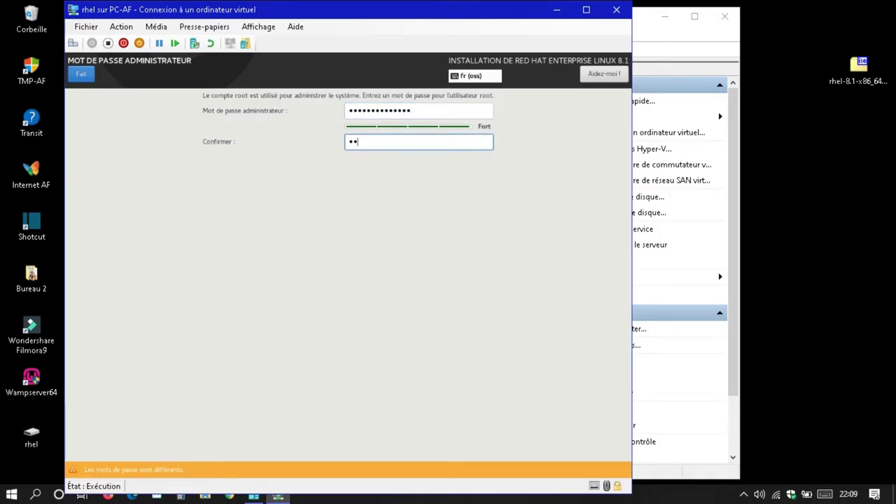
pyautogui.write('2345678')
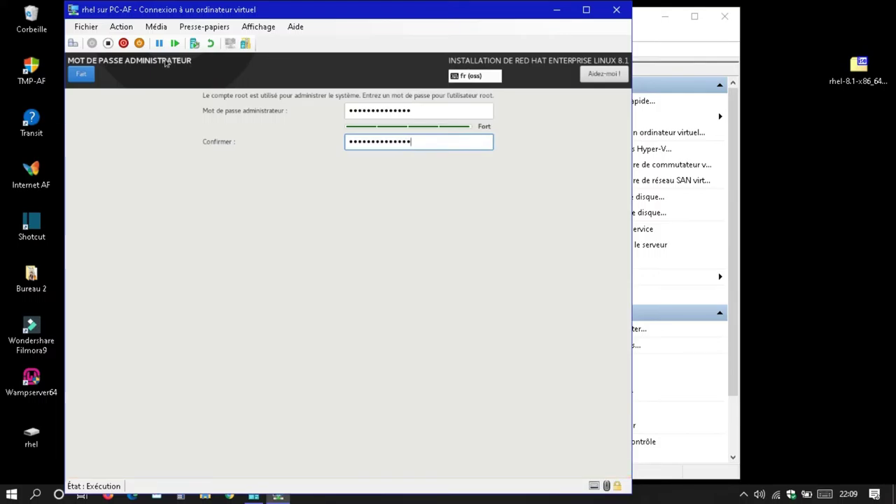
pyautogui.click(81, 78)
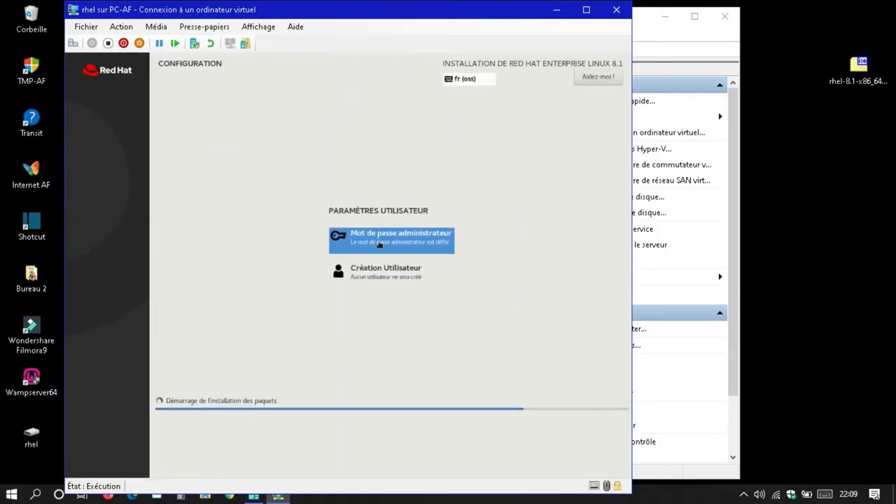
# Step: Open Création Utilisateur and enter the new user's full name and username
pyautogui.click(381, 272)
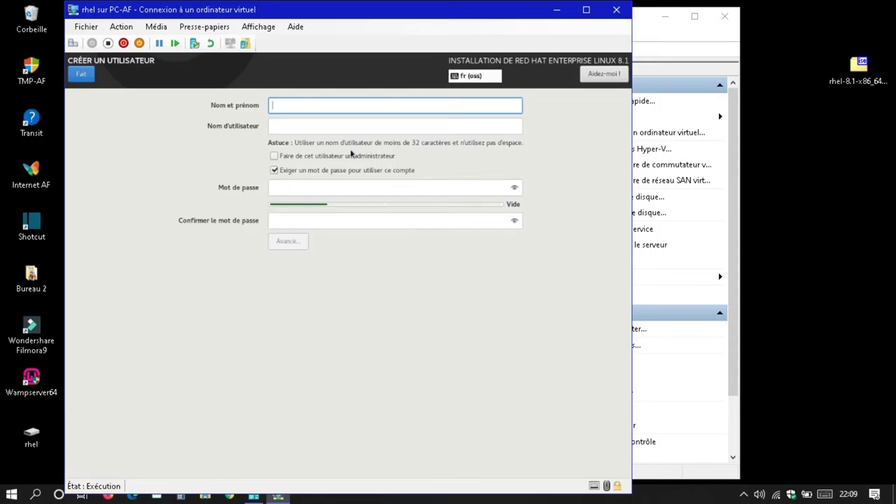
pyautogui.write('angle')
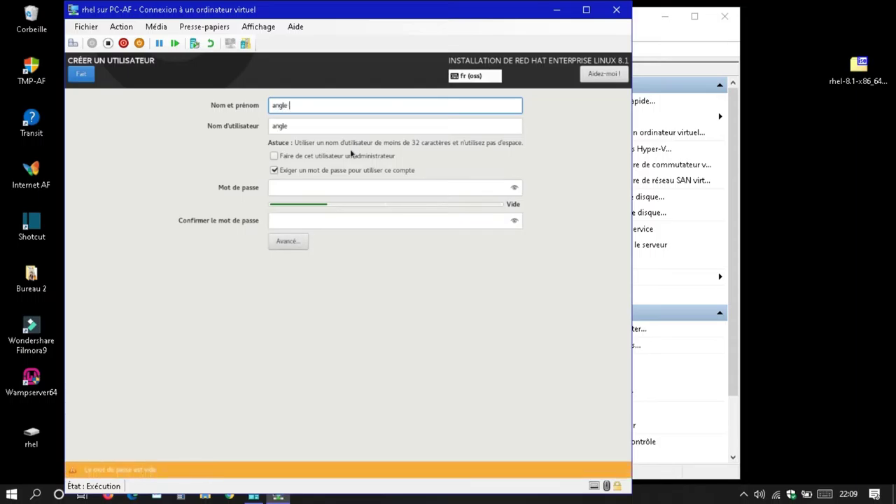
pyautogui.write(' formation')
pyautogui.press('Tab')
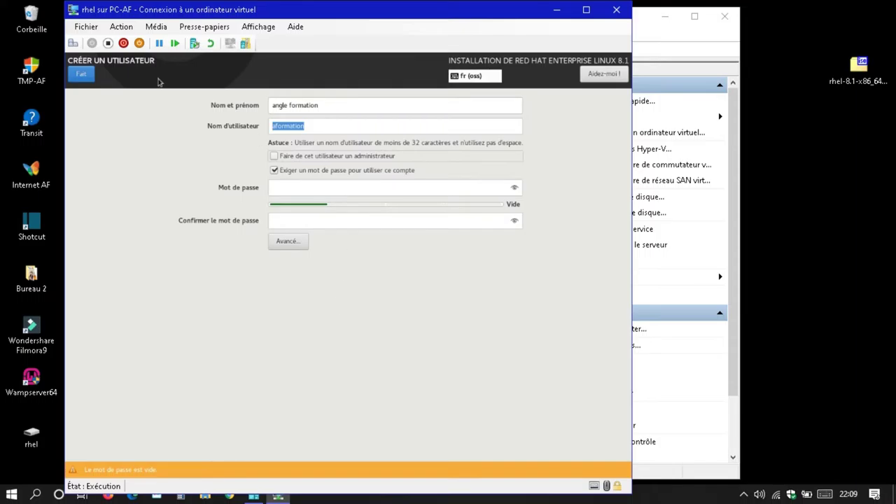
pyautogui.click(81, 75)
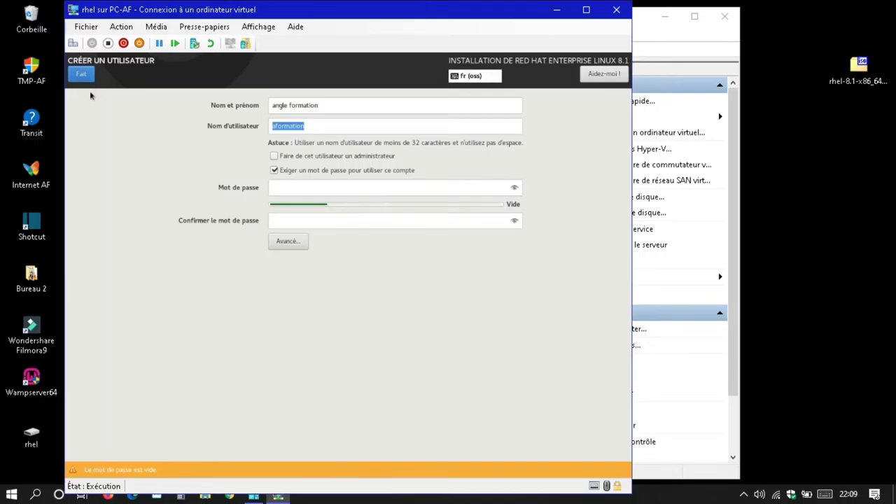
# Step: Enter the user's password and retype the confirmation until both match
pyautogui.click(286, 189)
pyautogui.write('*********')
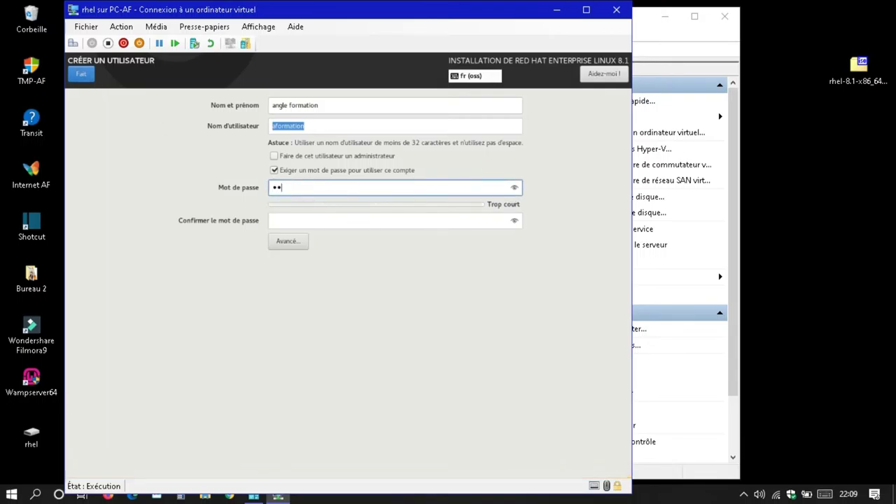
pyautogui.write('*****')
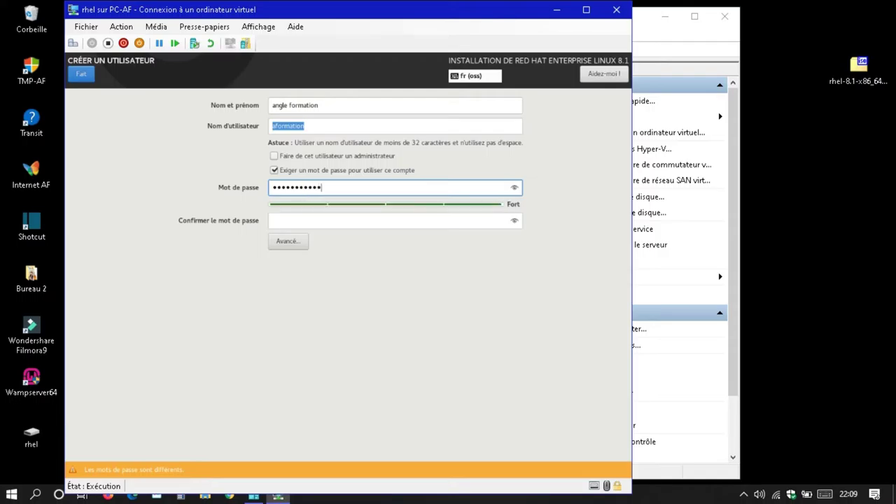
pyautogui.press('Tab')
pyautogui.write('*')
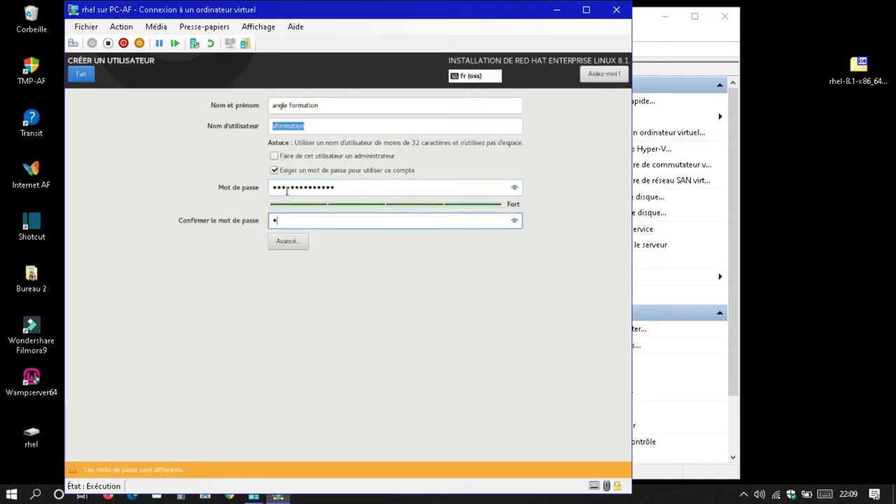
pyautogui.write('*********')
pyautogui.press('BackSpace')
pyautogui.press('BackSpace')
pyautogui.press('BackSpace')
pyautogui.press('BackSpace')
pyautogui.press('BackSpace')
pyautogui.press('BackSpace')
pyautogui.press('BackSpace')
pyautogui.press('BackSpace')
pyautogui.press('BackSpace')
pyautogui.press('BackSpace')
pyautogui.write('************')
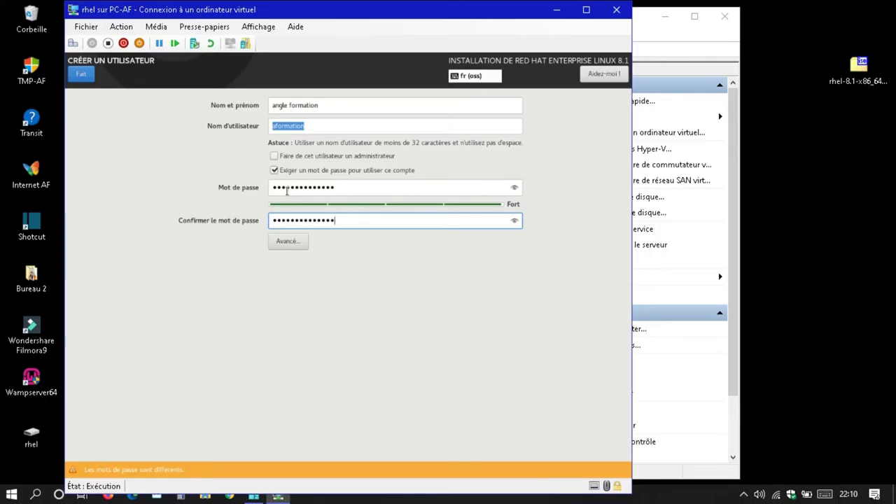
pyautogui.press('BackSpace')
pyautogui.press('BackSpace')
pyautogui.press('BackSpace')
pyautogui.press('BackSpace')
pyautogui.press('BackSpace')
pyautogui.press('BackSpace')
pyautogui.press('BackSpace')
pyautogui.press('BackSpace')
pyautogui.press('BackSpace')
pyautogui.press('BackSpace')
pyautogui.press('BackSpace')
pyautogui.press('BackSpace')
pyautogui.write('***************')
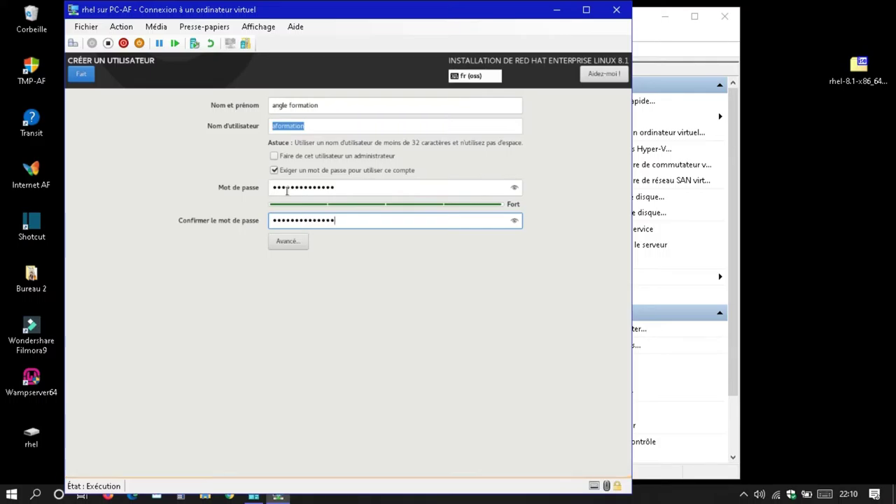
# Step: Accept the new user account and let the installation run until 'Terminé !' appears
pyautogui.click(80, 75)
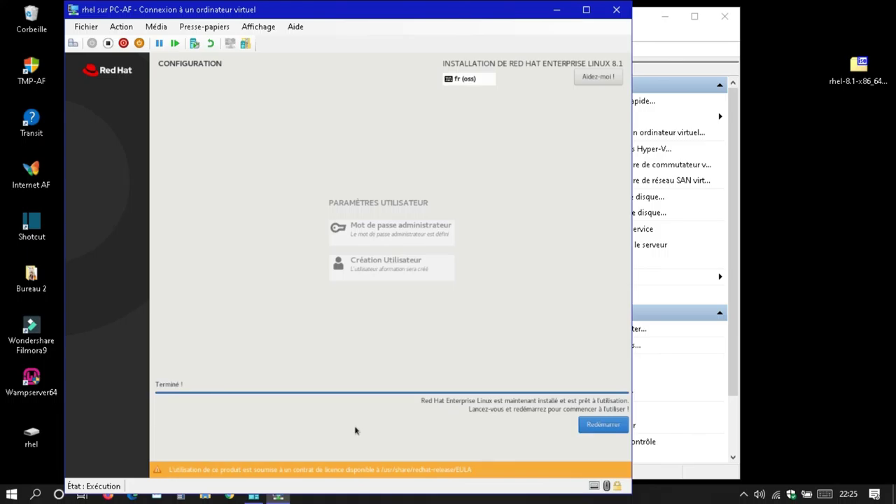
# Step: Reboot the installed system, power off the rhel VM, and close its console window
pyautogui.click(599, 427)
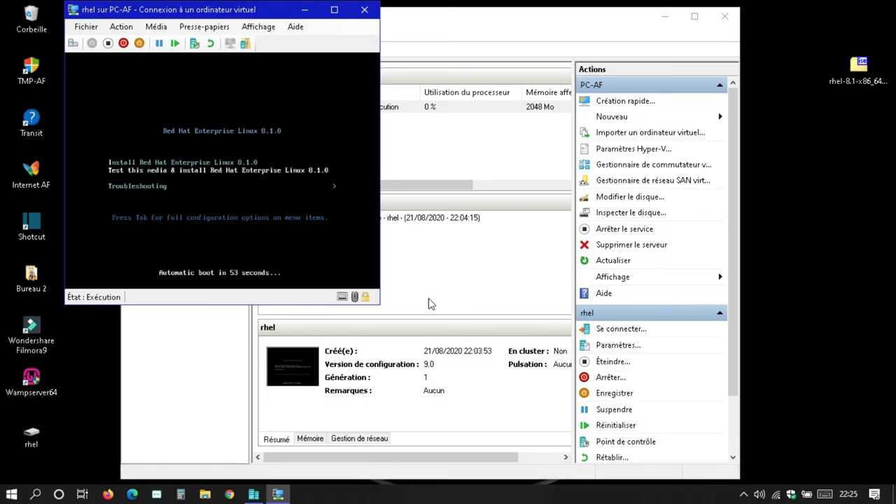
pyautogui.click(108, 43)
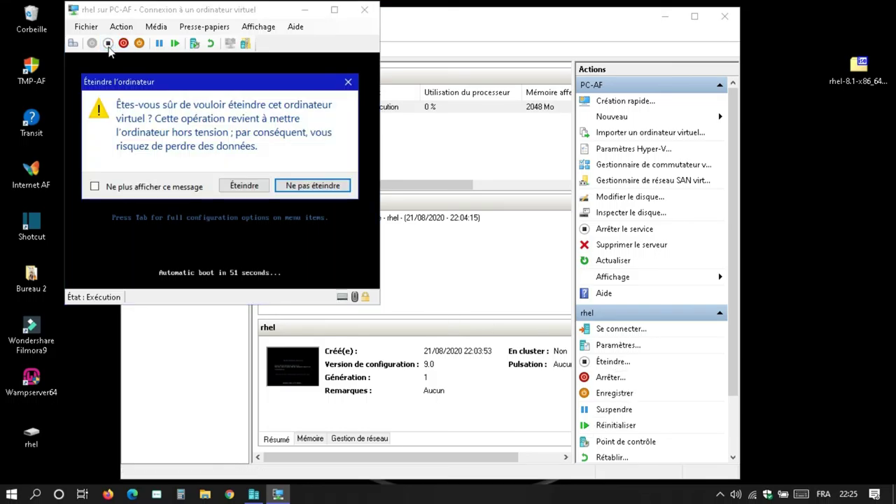
pyautogui.click(258, 190)
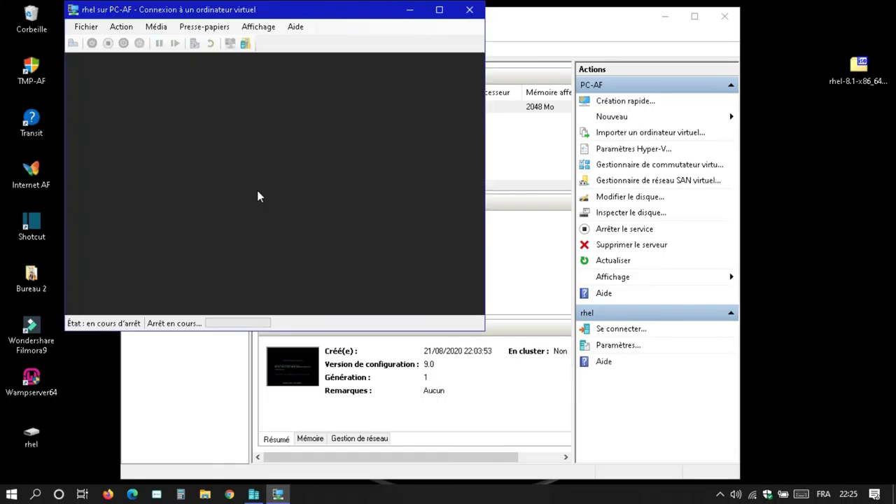
pyautogui.click(480, 10)
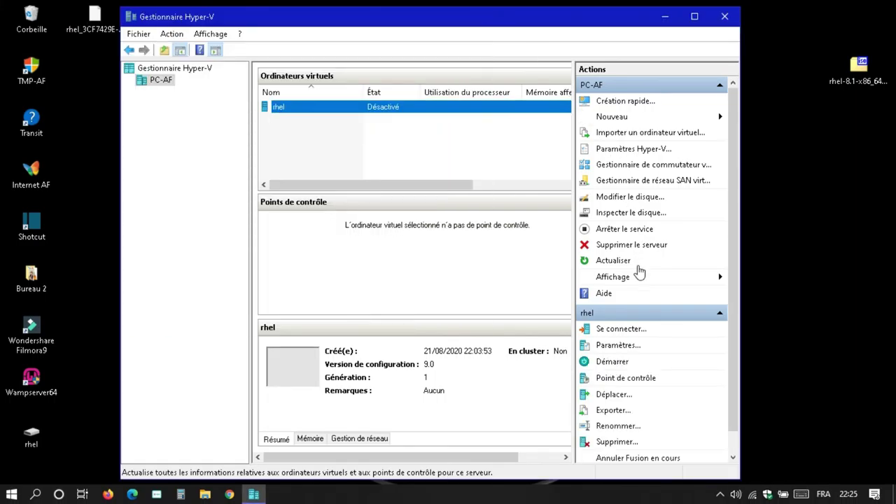
# Step: Set the rhel VM's DVD drive to Aucun, apply the settings, and start the VM
pyautogui.click(622, 344)
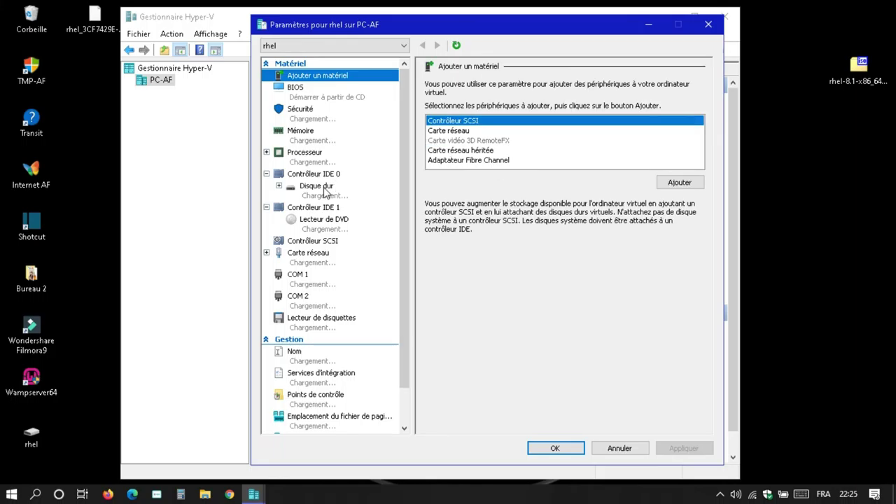
pyautogui.click(318, 223)
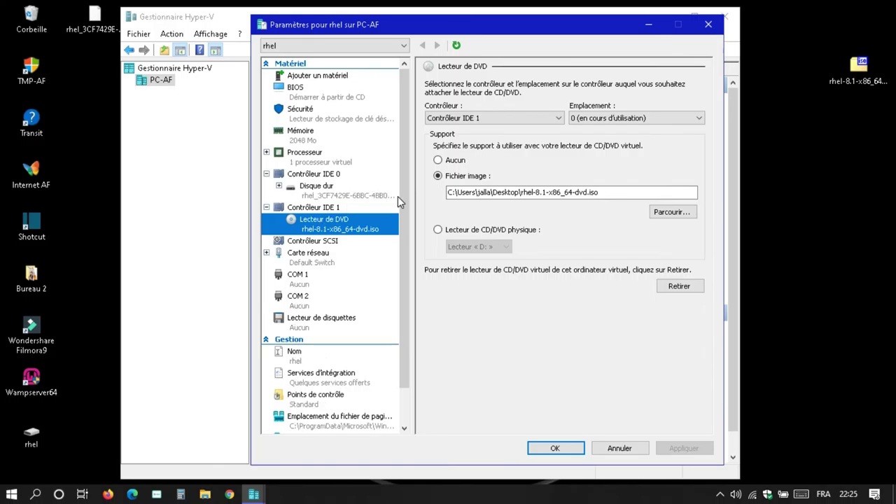
pyautogui.click(439, 161)
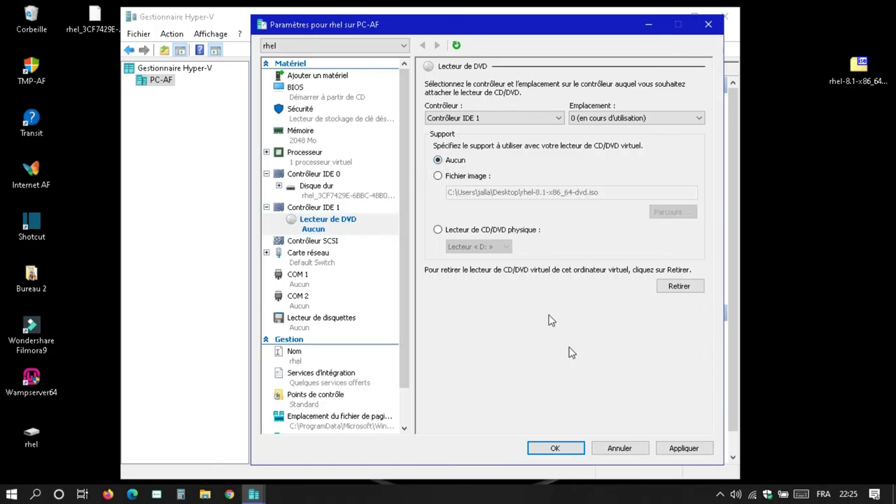
pyautogui.click(703, 450)
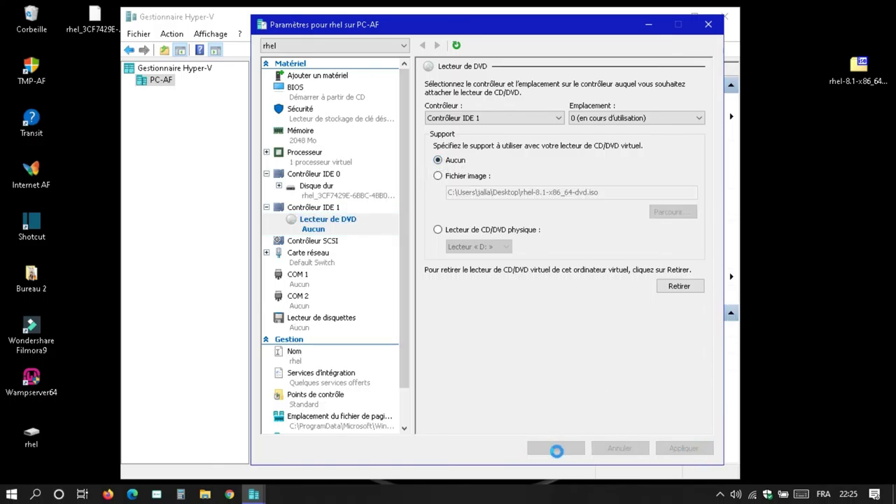
pyautogui.click(556, 452)
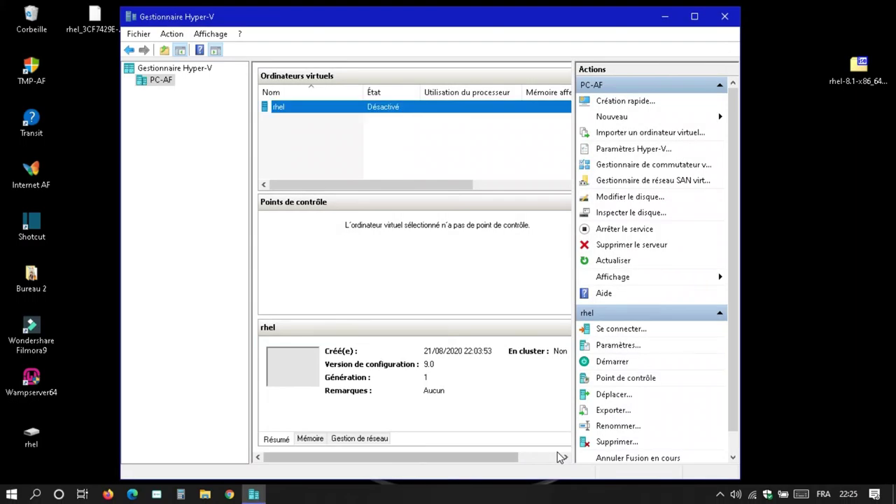
pyautogui.click(608, 360)
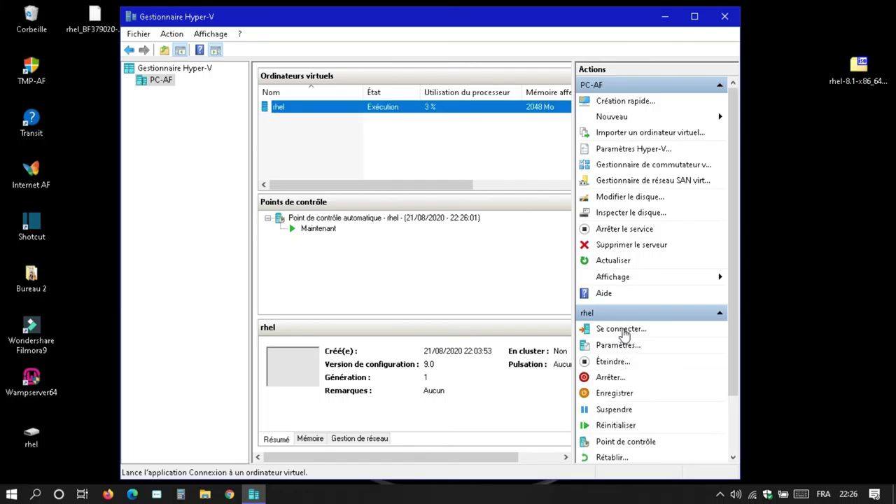
# Step: Connect to the running rhel VM and switch its console to full screen
pyautogui.click(622, 331)
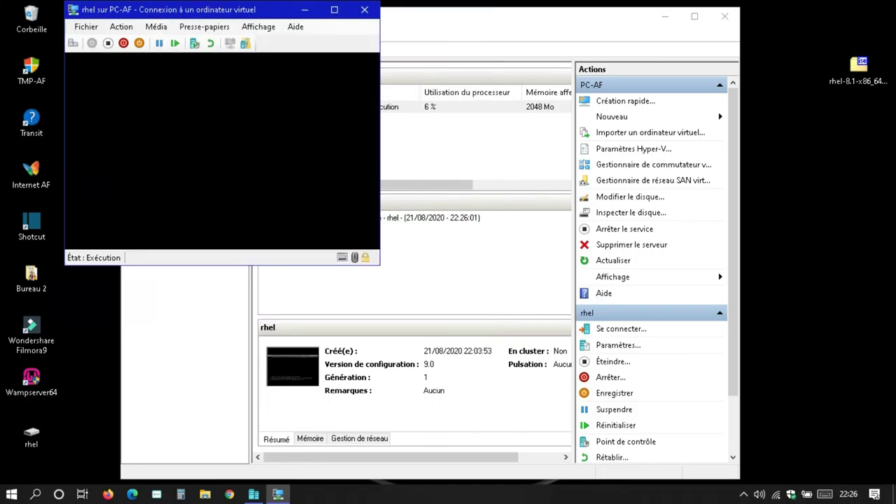
pyautogui.click(334, 10)
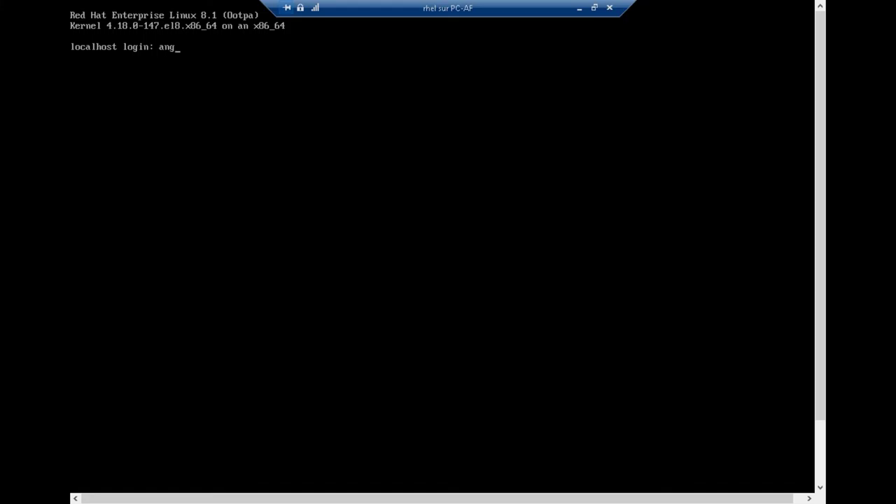
# Step: Log in at the RHEL console with the user's login name and password
pyautogui.write('leforma')
pyautogui.press('BackSpace')
pyautogui.press('BackSpace')
pyautogui.press('BackSpace')
pyautogui.press('BackSpace')
pyautogui.press('BackSpace')
pyautogui.press('BackSpace')
pyautogui.press('BackSpace')
pyautogui.press('BackSpace')
pyautogui.press('BackSpace')
pyautogui.press('BackSpace')
pyautogui.write('aformation')
pyautogui.press('Return')
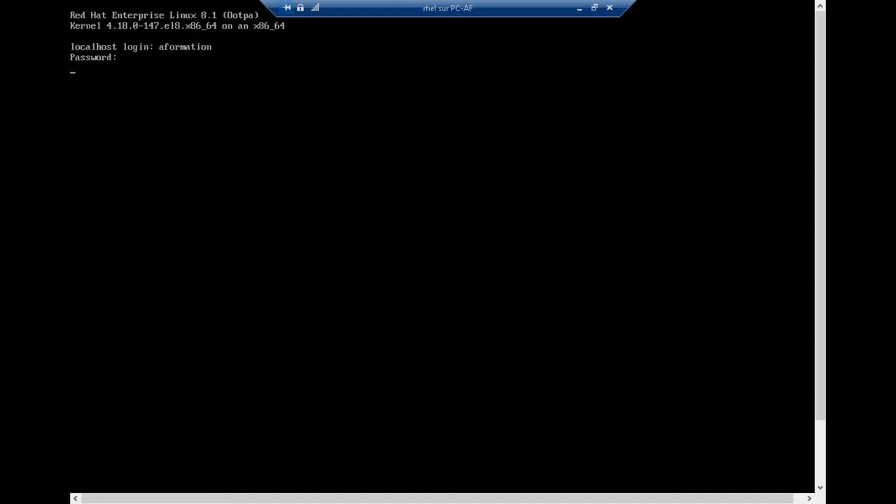
pyautogui.press('Return')
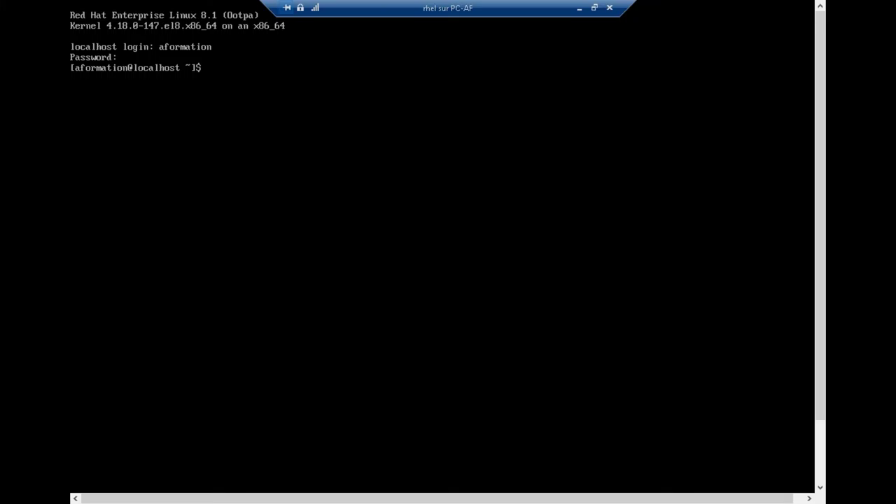
# Step: Run dir, tree, ifconfig and dir again, then log out with exit
pyautogui.write('dit')
pyautogui.press('BackSpace')
pyautogui.write('r')
pyautogui.press('Return')
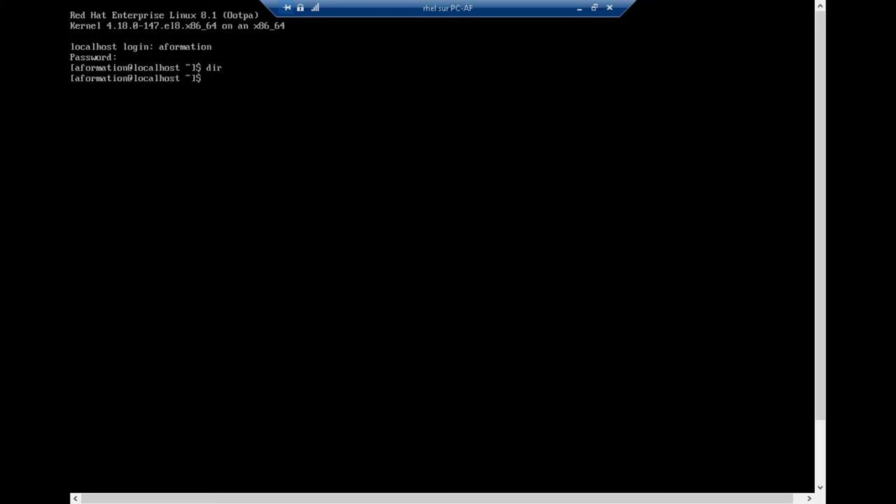
pyautogui.write('tree')
pyautogui.press('Return')
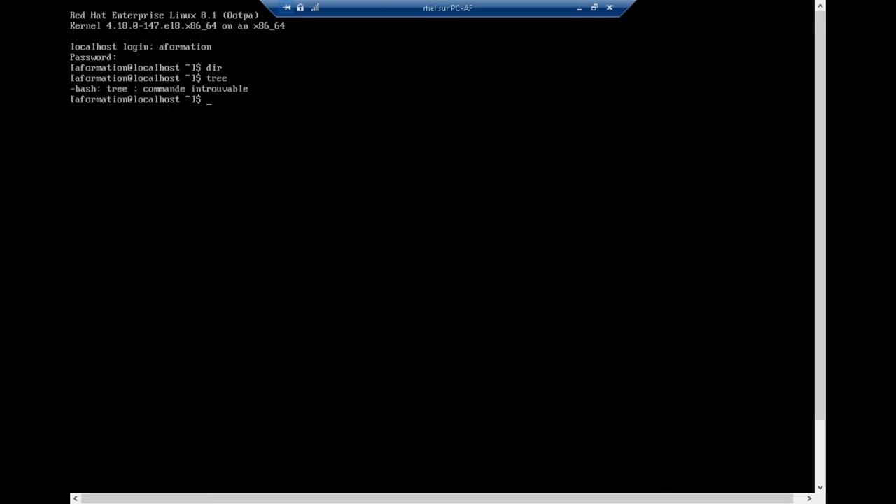
pyautogui.write('ifconfig')
pyautogui.press('Return')
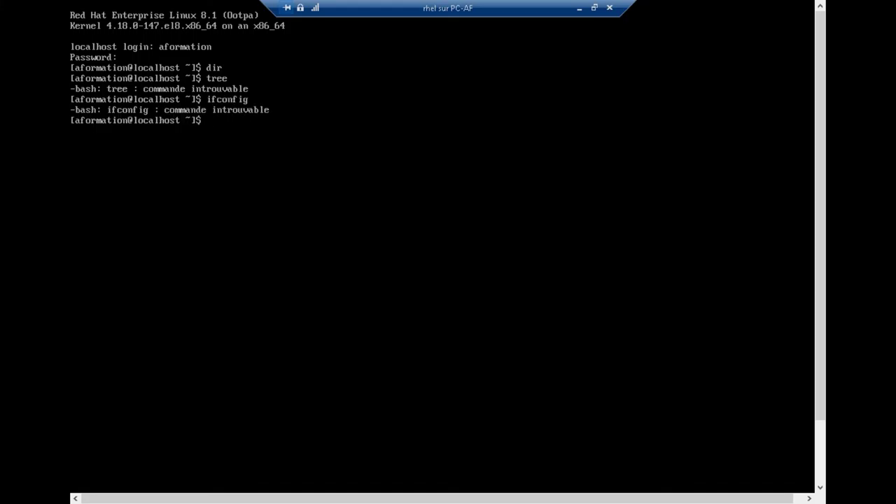
pyautogui.write('dir')
pyautogui.press('Return')
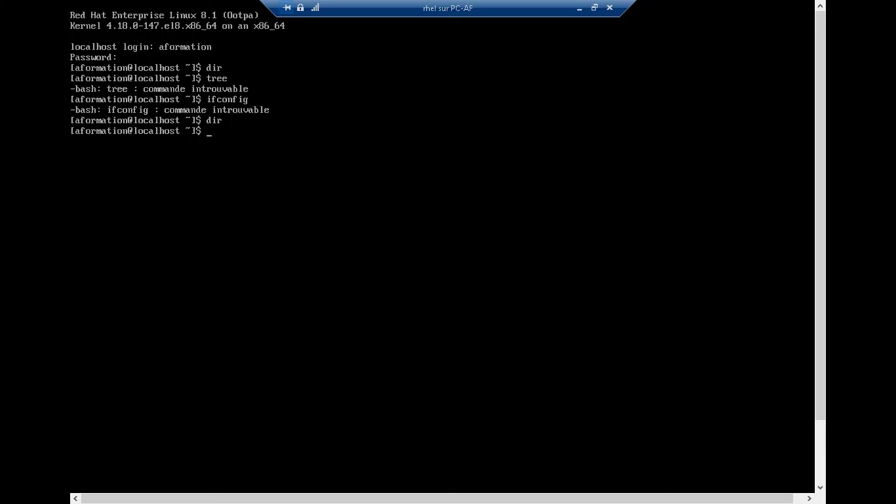
pyautogui.write('exit')
pyautogui.press('Return')
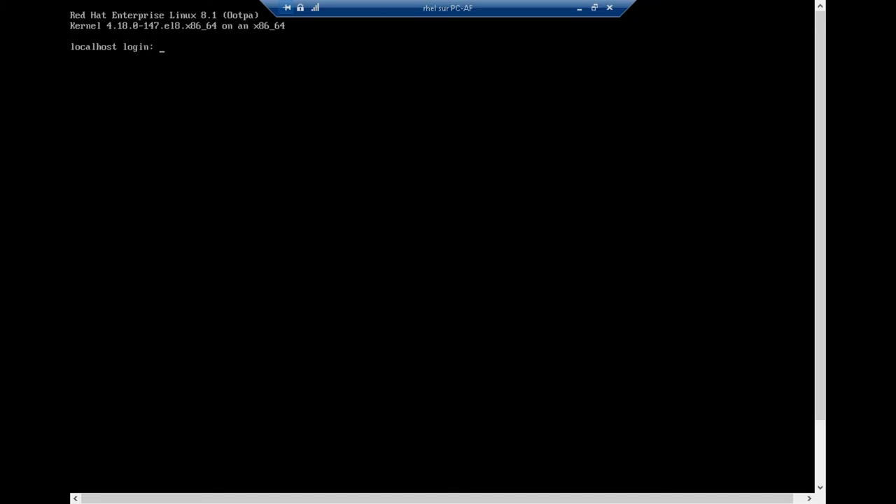
# Step: Leave full screen, confirm Arrêter to turn off rhel, then close its console and Hyper-V Manager
pyautogui.press('Escape')
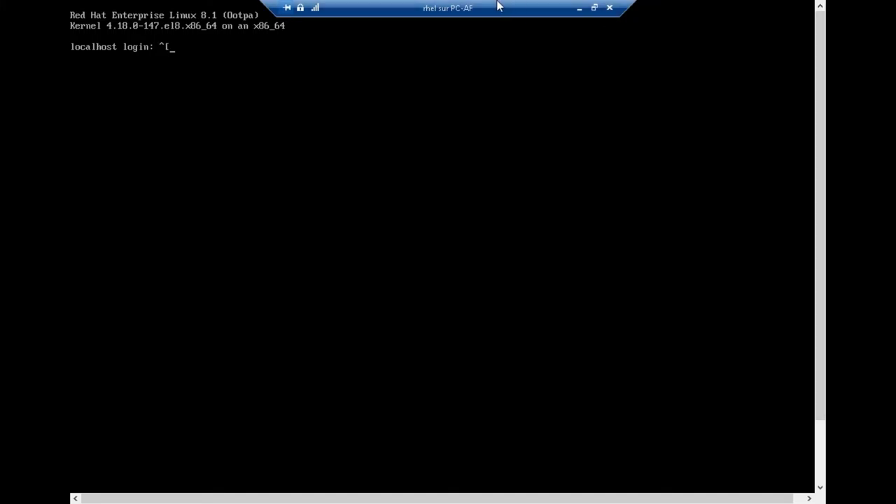
pyautogui.click(594, 7)
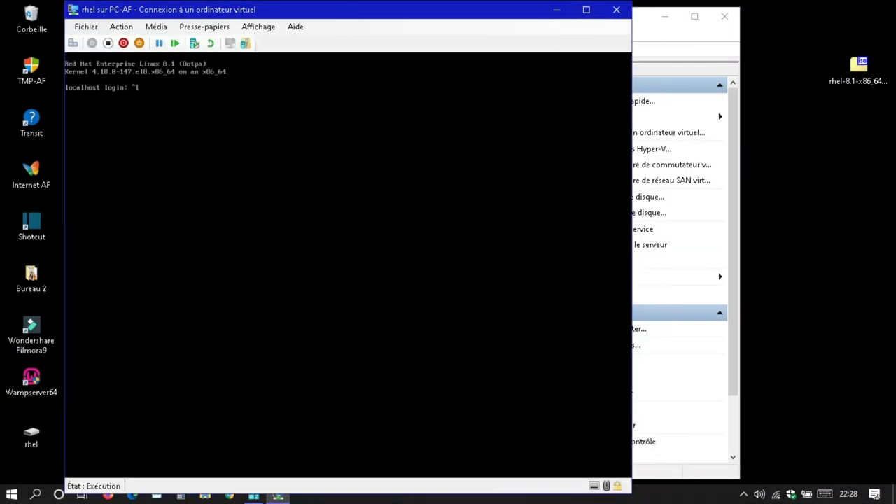
pyautogui.click(123, 44)
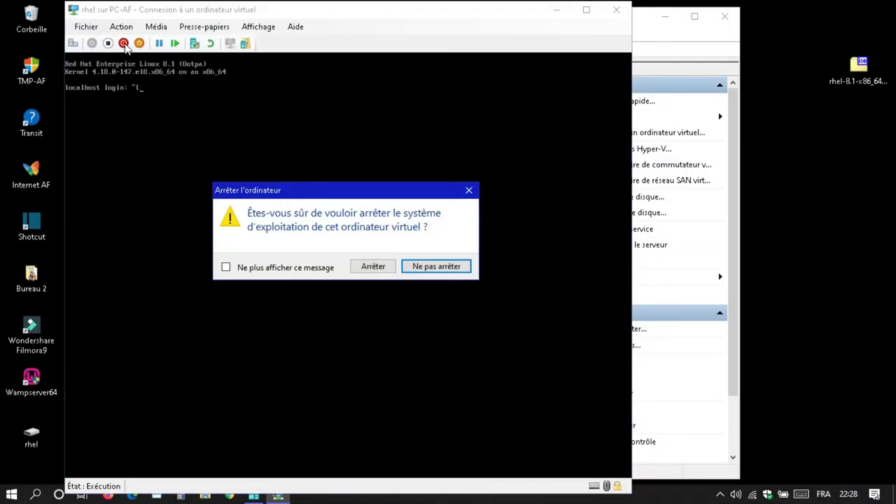
pyautogui.click(373, 267)
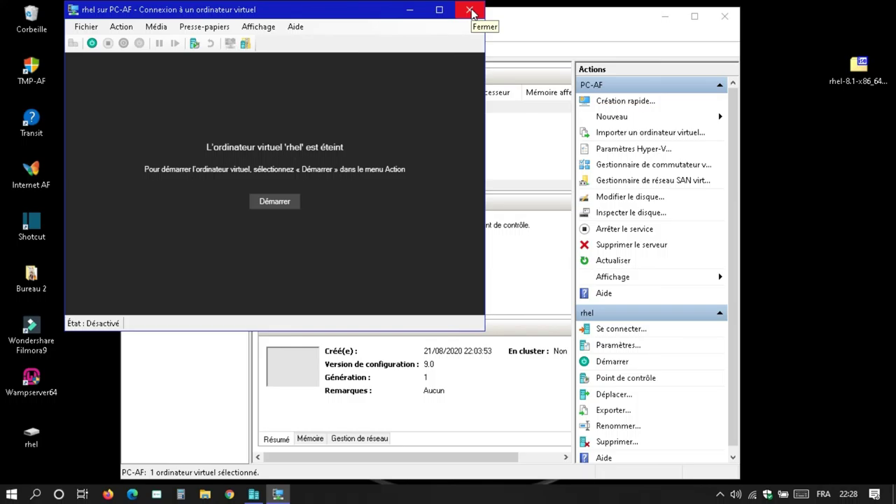
pyautogui.click(470, 12)
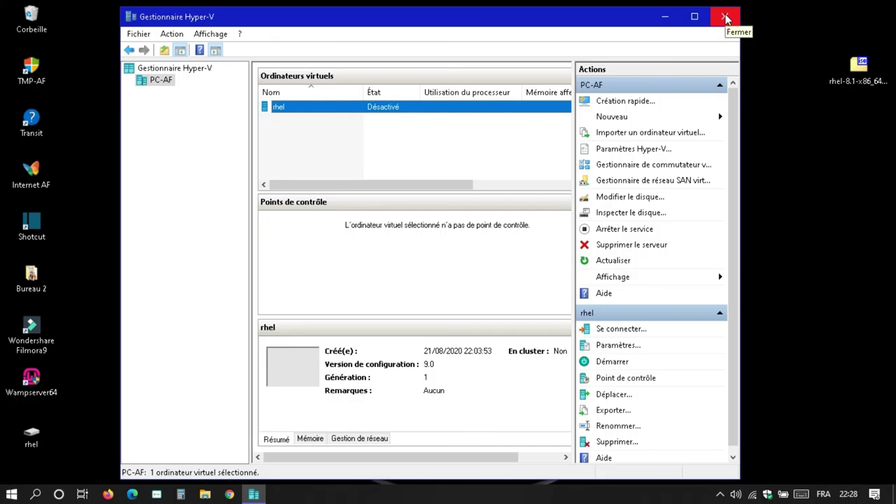
pyautogui.click(726, 17)
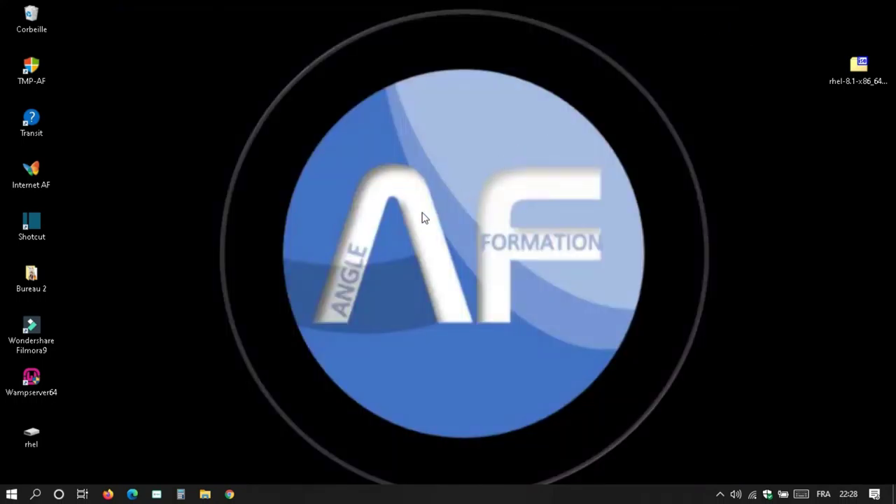